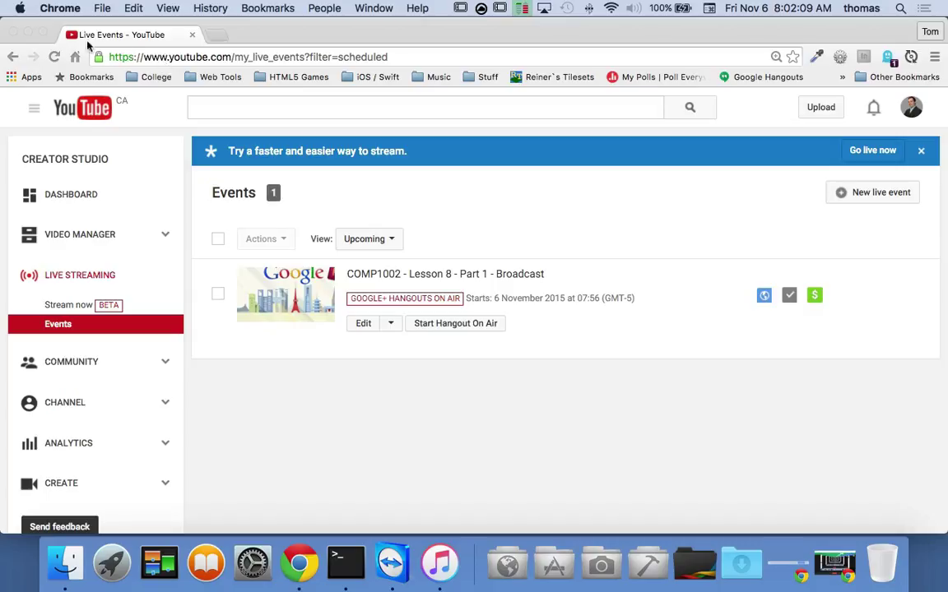
# Step: Minimize the browser, open Visual Studio Code from the Developer apps folder and clear its window away from the desktop
pyautogui.click(27, 35)
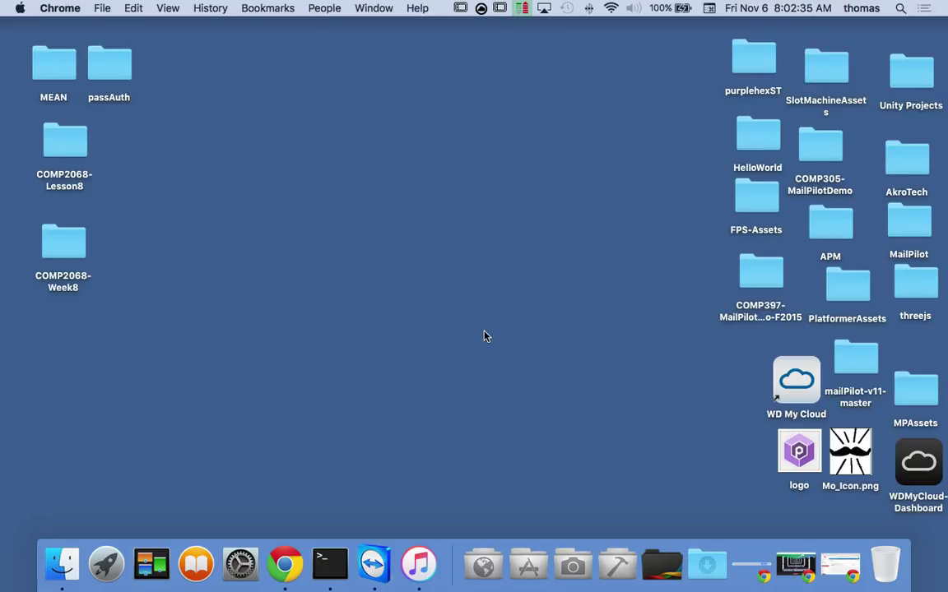
pyautogui.click(616, 565)
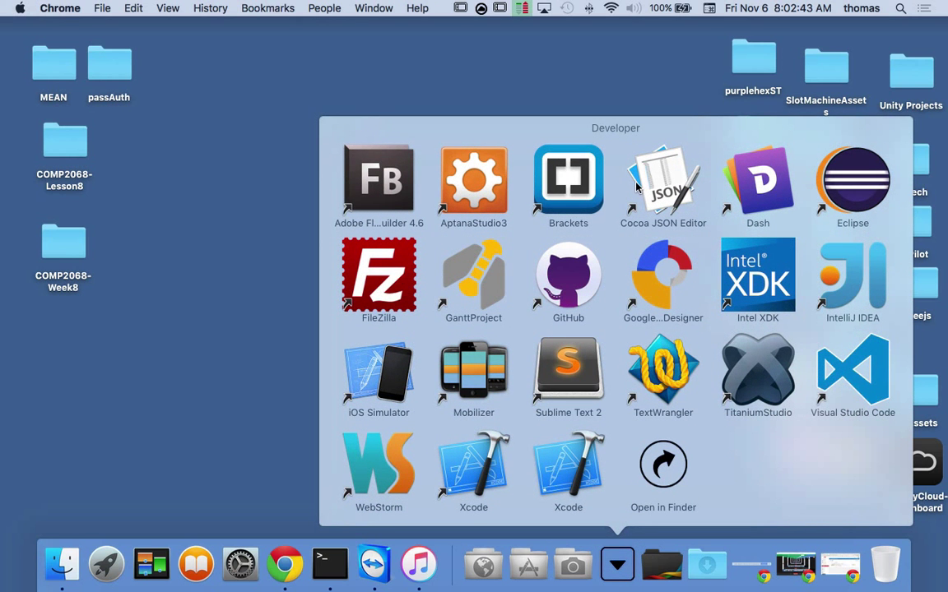
pyautogui.click(861, 382)
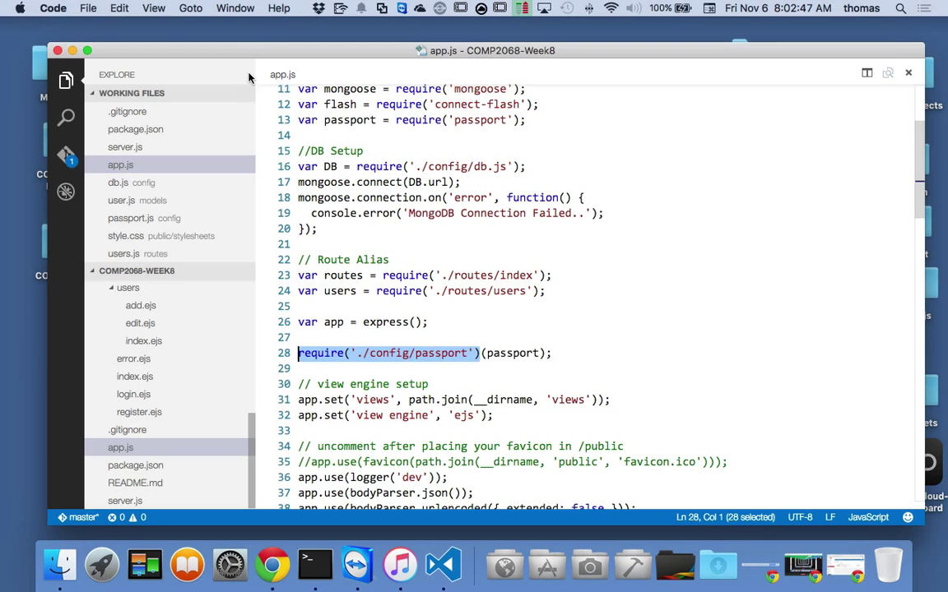
pyautogui.press('F11')
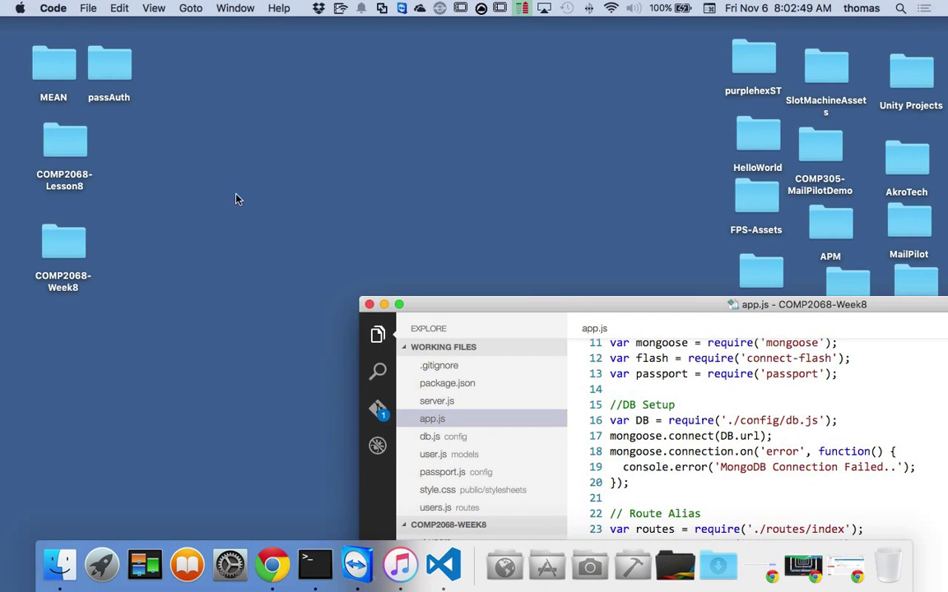
# Step: Create a new folder on the desktop and name it COMP1002-Lesson8
pyautogui.rightClick(280, 53)
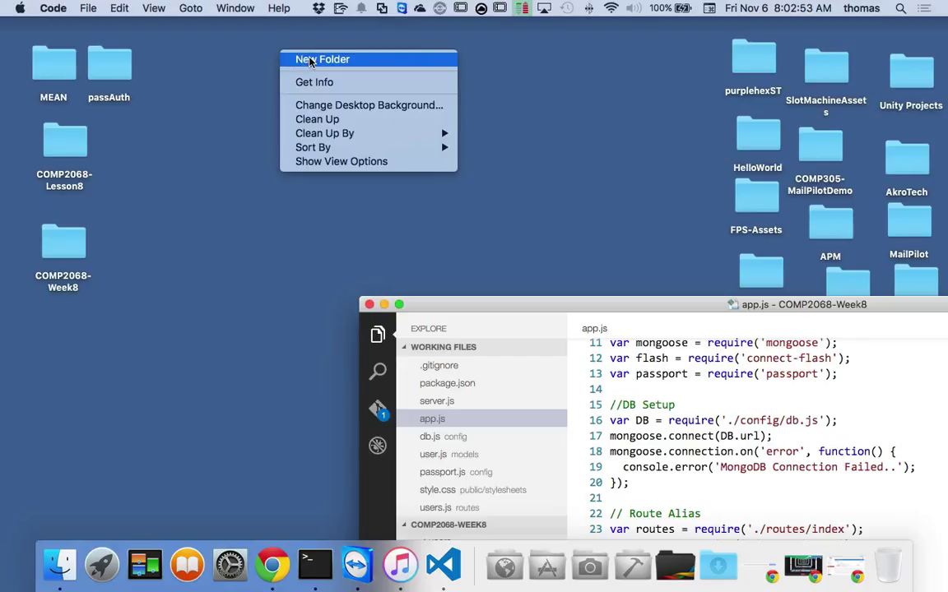
pyautogui.click(310, 60)
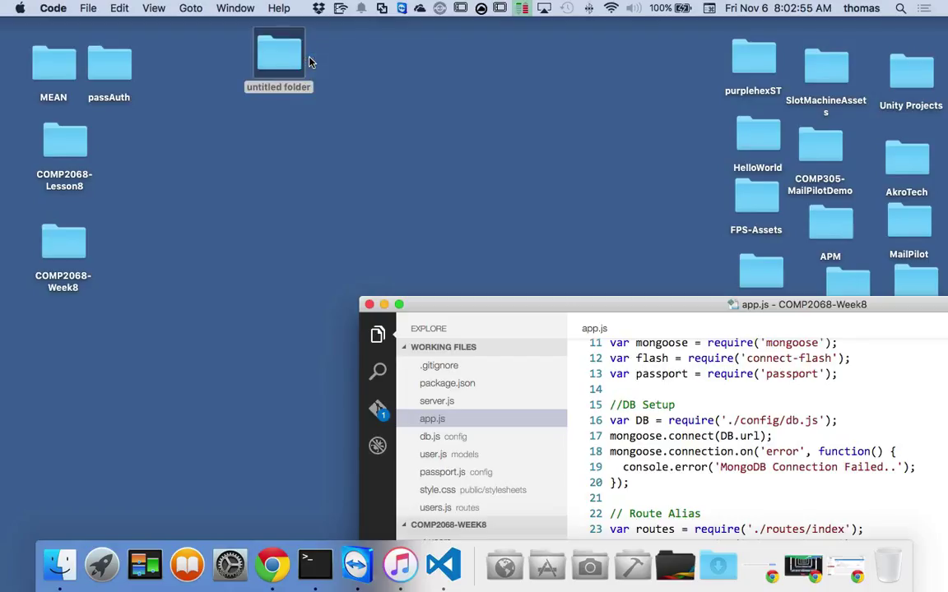
pyautogui.click(289, 94)
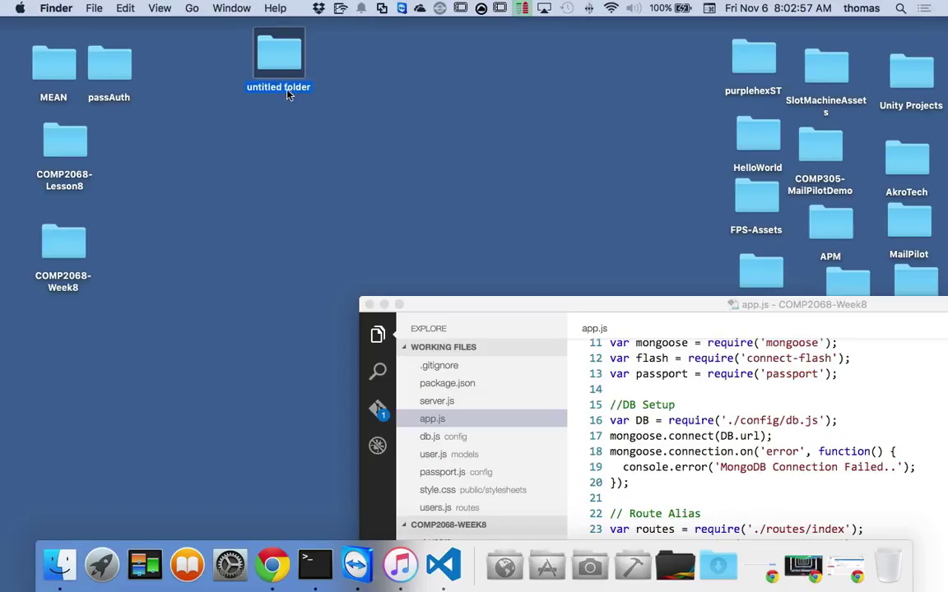
pyautogui.press('Return')
pyautogui.write('COMP1002-Lesson8')
pyautogui.press('Return')
# Step: Open the COMP1002-Lesson8 desktop folder as the project in Visual Studio Code, keeping the folder icon uncovered
pyautogui.moveTo(581, 311); pyautogui.dragTo(398, 203)
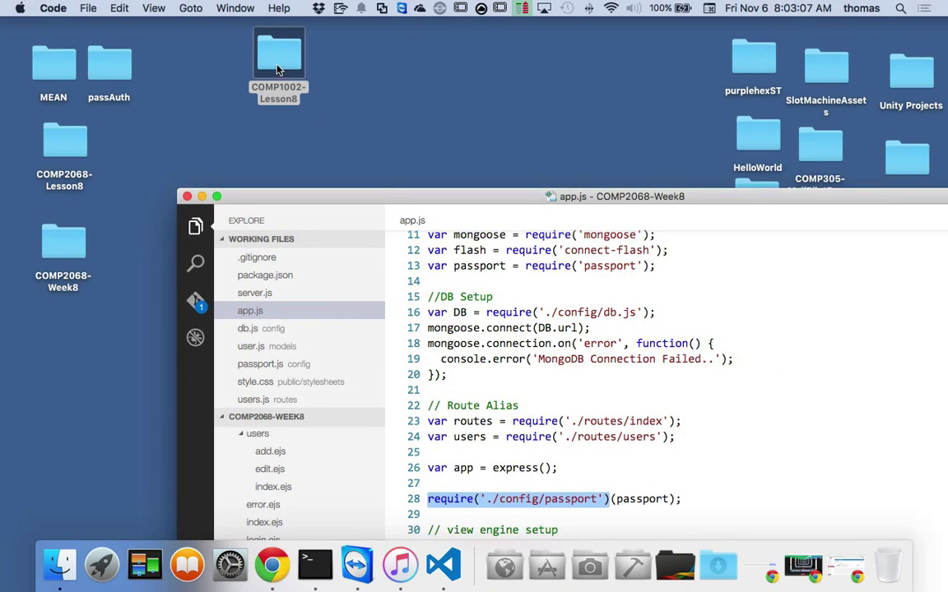
pyautogui.moveTo(279, 70); pyautogui.dragTo(501, 293)
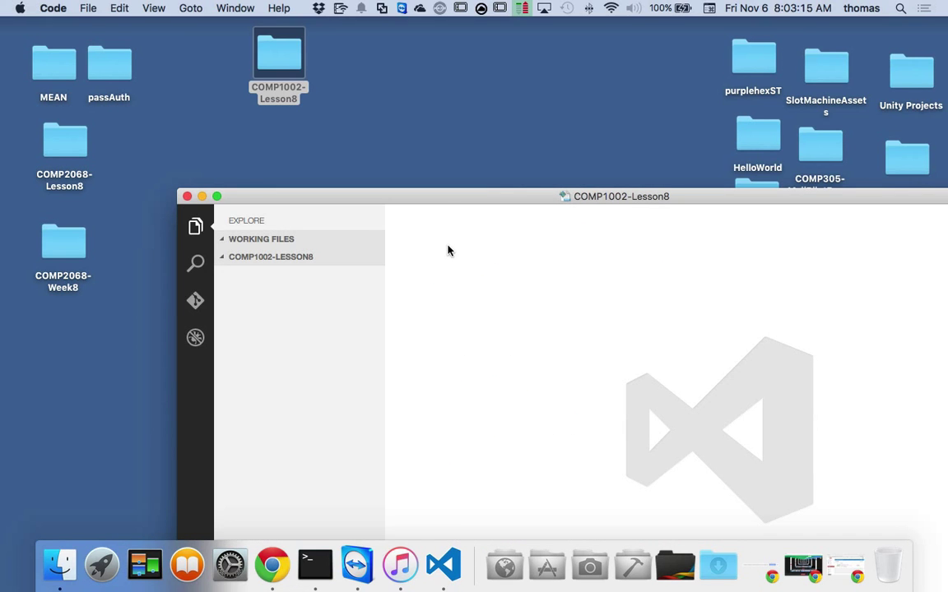
pyautogui.moveTo(448, 204); pyautogui.dragTo(426, 147)
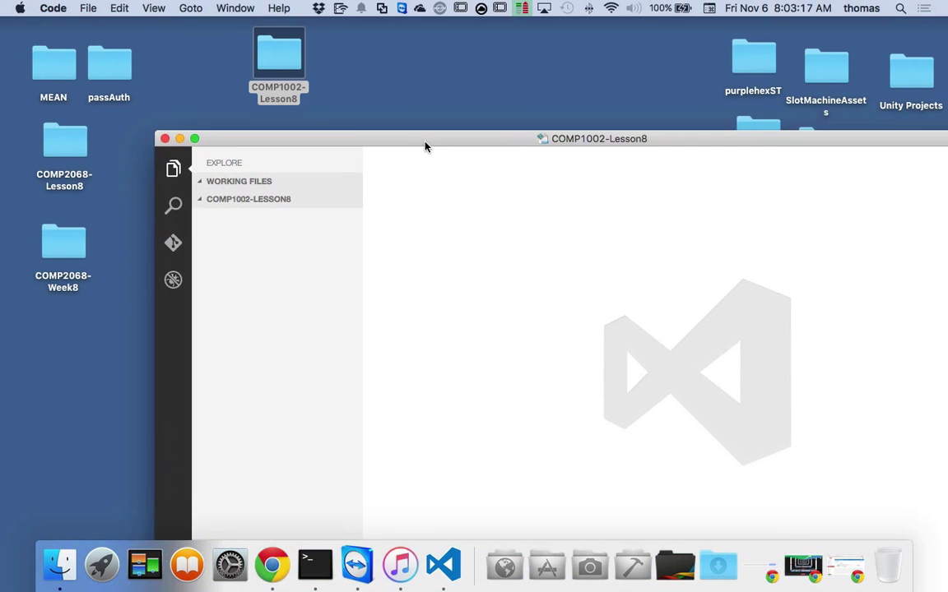
# Step: Open the COMP1002-Lesson8 folder in Finder and arrange its window beside the code editor's file explorer
pyautogui.doubleClick(288, 60)
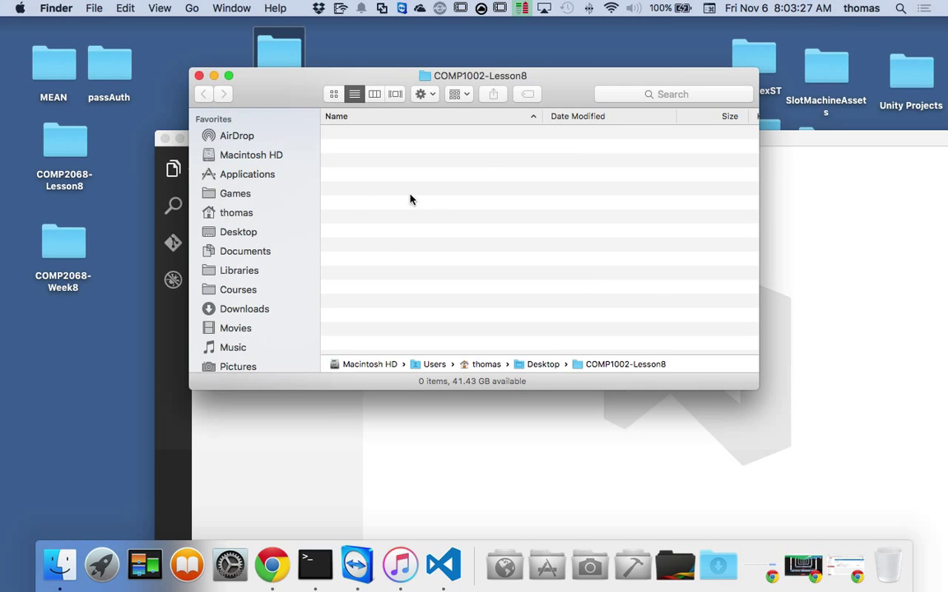
pyautogui.moveTo(288, 94); pyautogui.dragTo(578, 90)
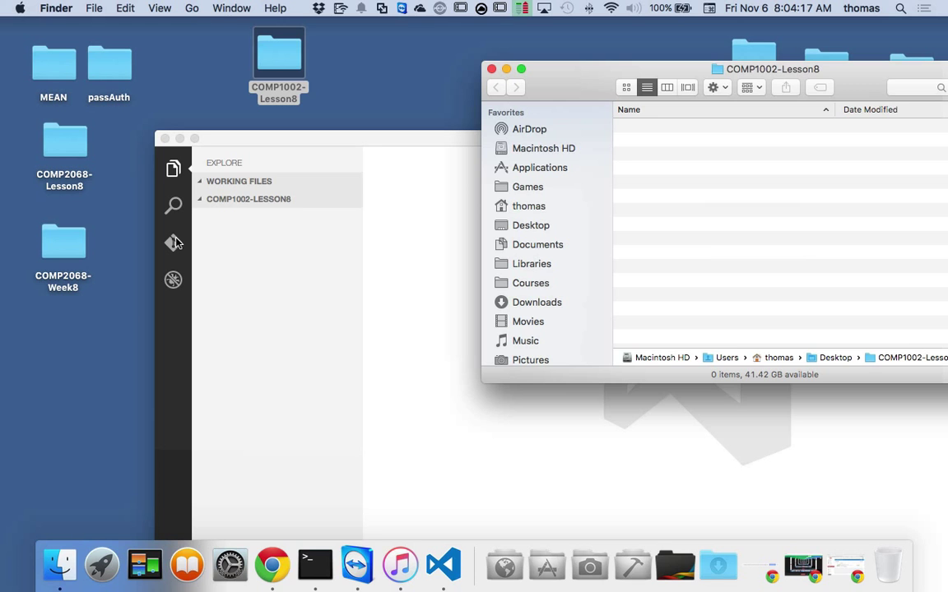
pyautogui.doubleClick(264, 135)
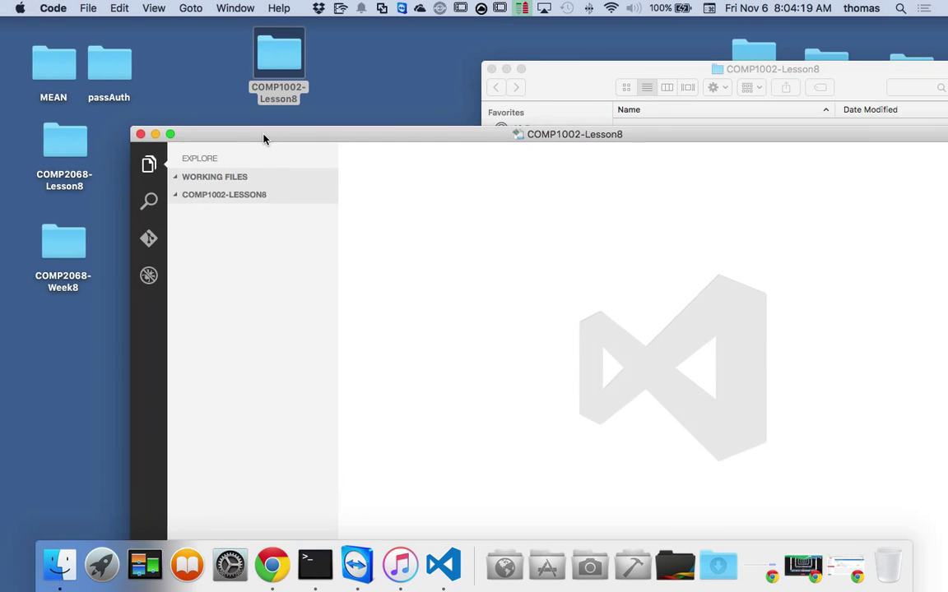
pyautogui.moveTo(264, 138); pyautogui.dragTo(231, 129)
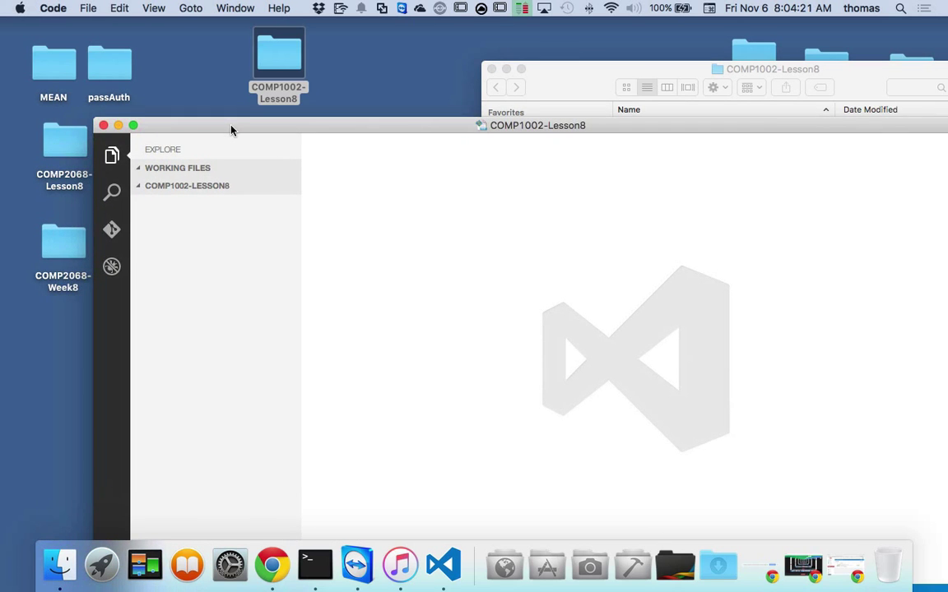
pyautogui.click(541, 78)
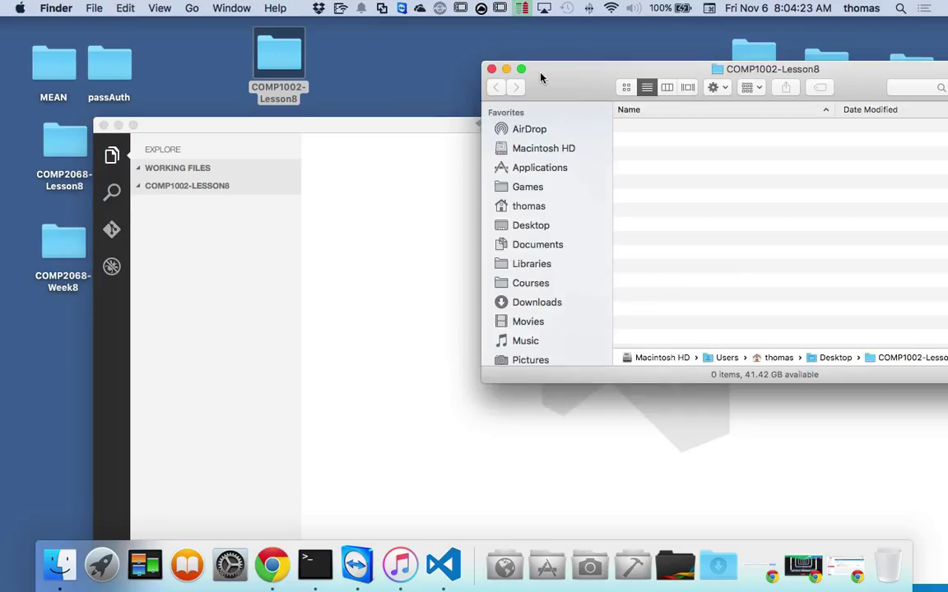
pyautogui.moveTo(540, 77); pyautogui.dragTo(431, 77)
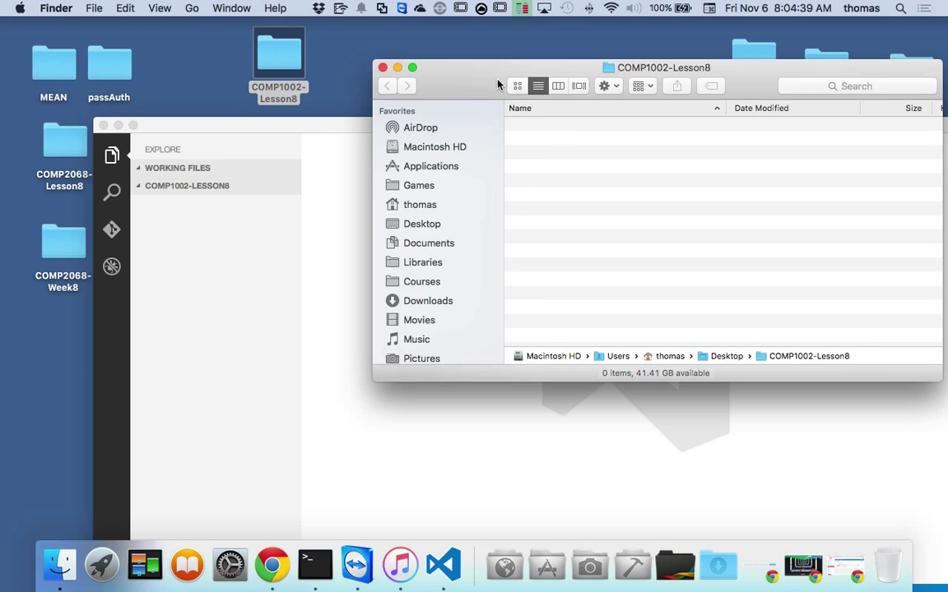
pyautogui.moveTo(521, 72); pyautogui.dragTo(390, 112)
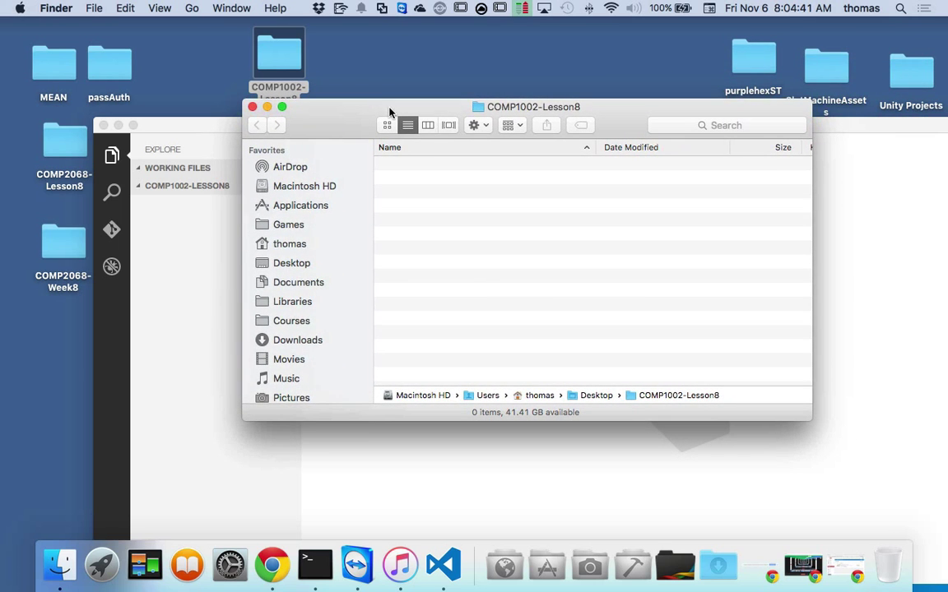
# Step: Create two folders named Assets and Content inside COMP1002-Lesson8
pyautogui.rightClick(400, 189)
pyautogui.click(439, 198)
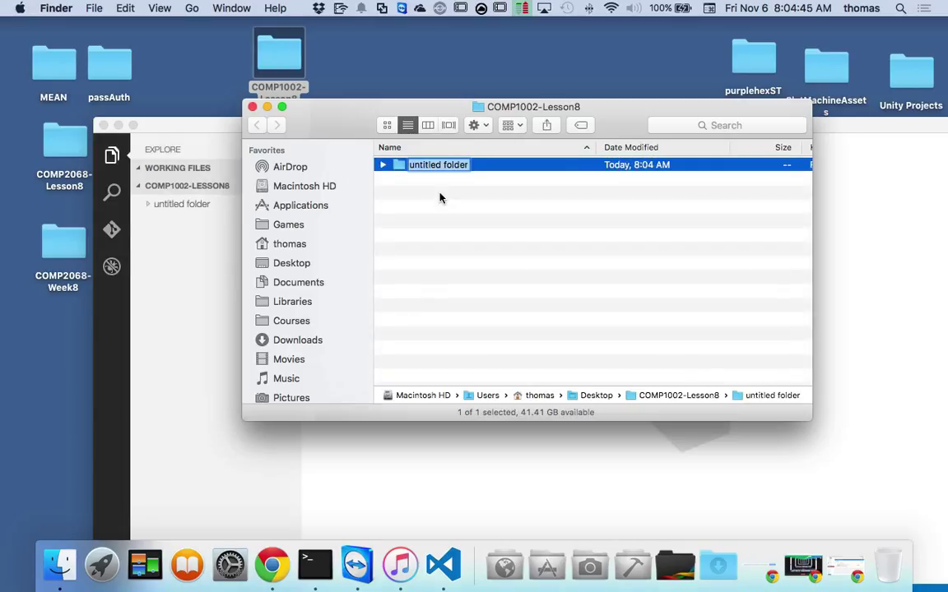
pyautogui.write('Assets')
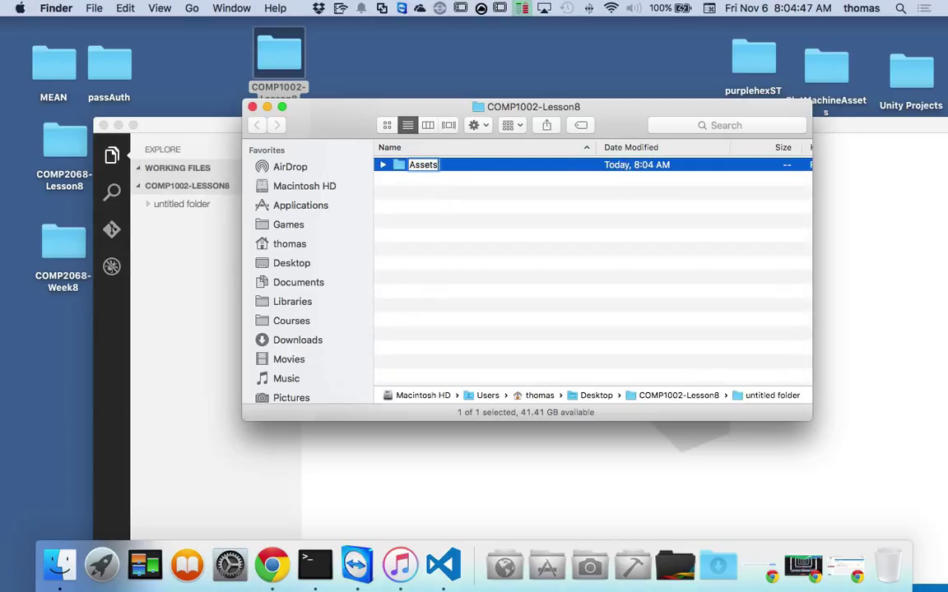
pyautogui.press('Return')
pyautogui.rightClick(419, 212)
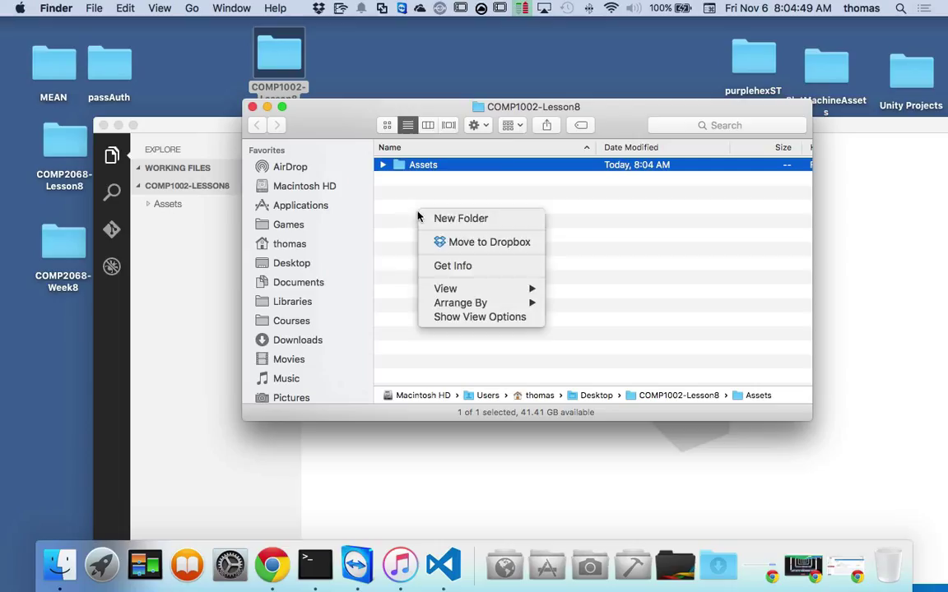
pyautogui.click(433, 218)
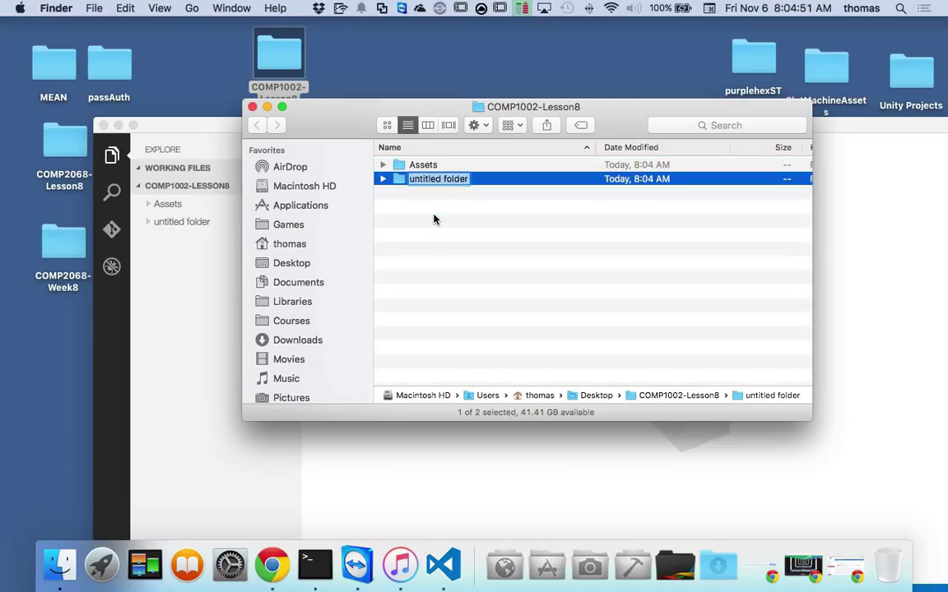
pyautogui.write('Content')
pyautogui.press('Return')
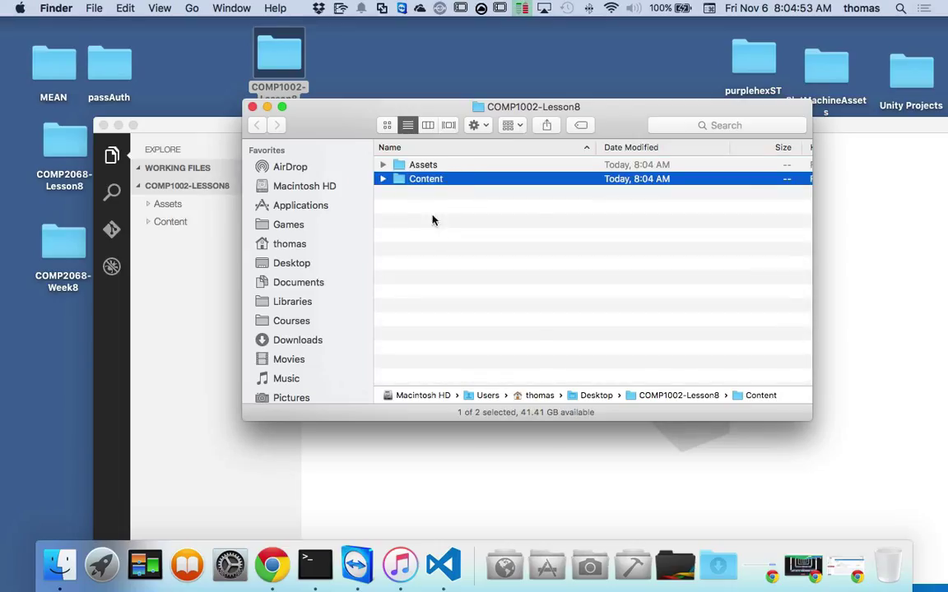
# Step: Add a third folder named Scripts inside COMP1002-Lesson8
pyautogui.rightClick(413, 220)
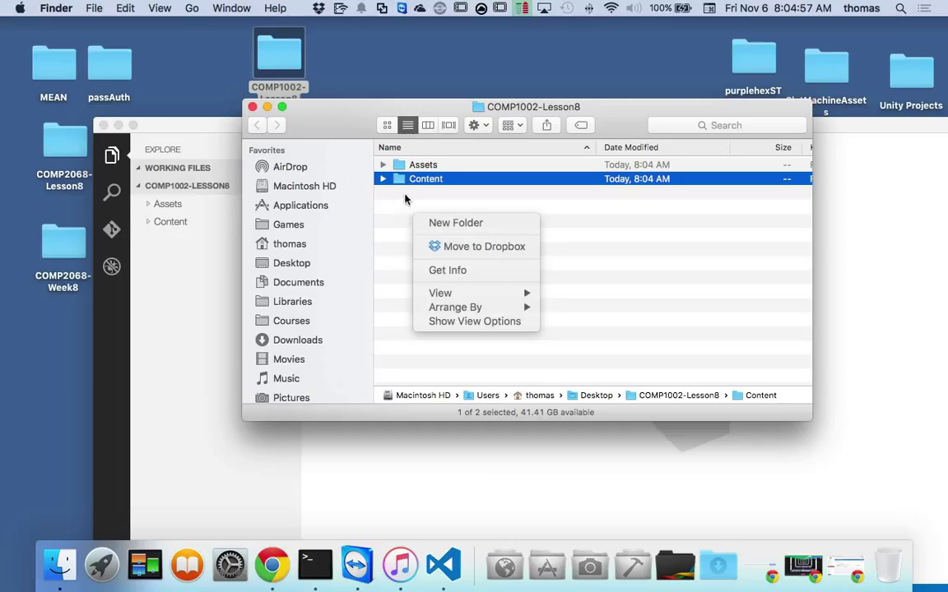
pyautogui.click(370, 190)
pyautogui.rightClick(409, 220)
pyautogui.click(429, 222)
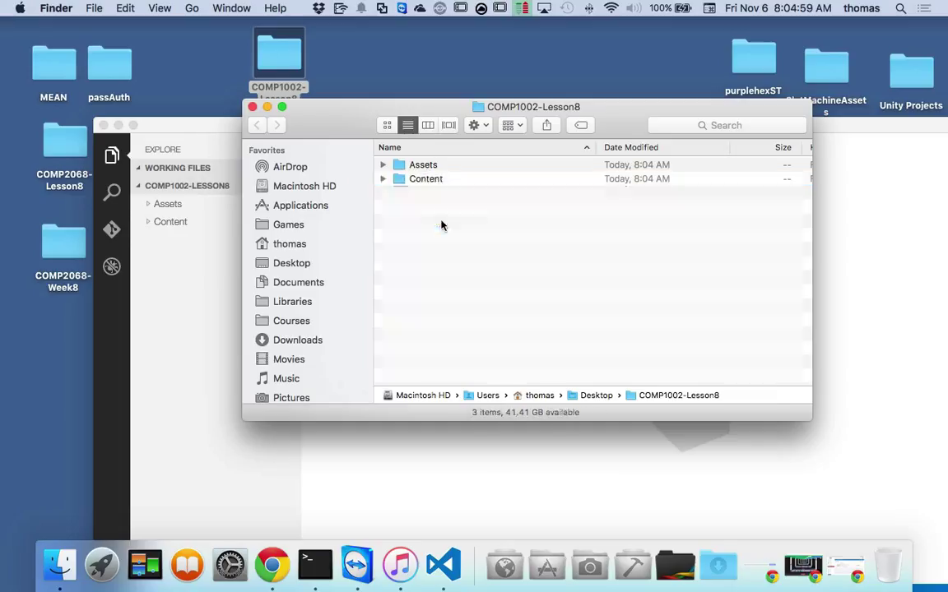
pyautogui.write('Scripts')
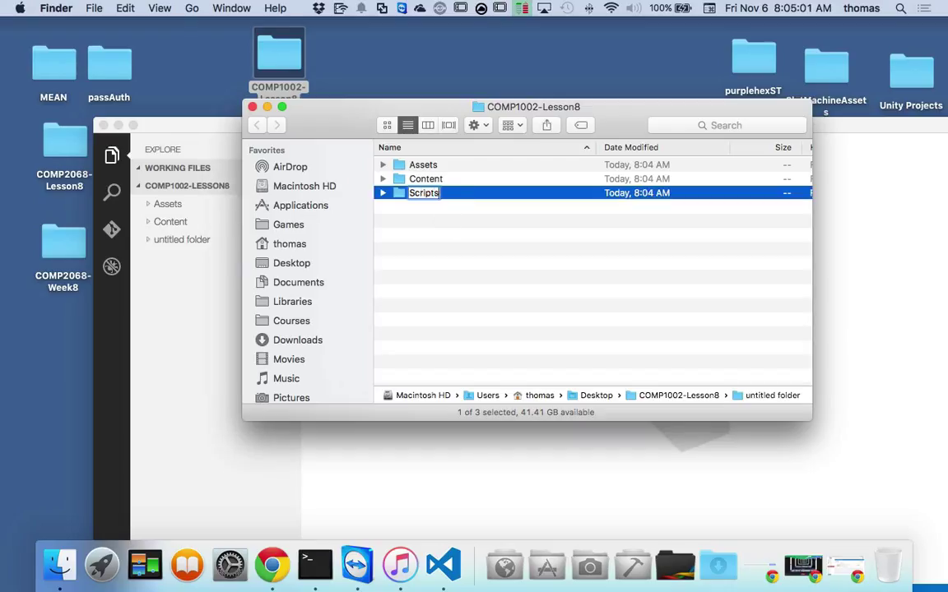
pyautogui.press('Return')
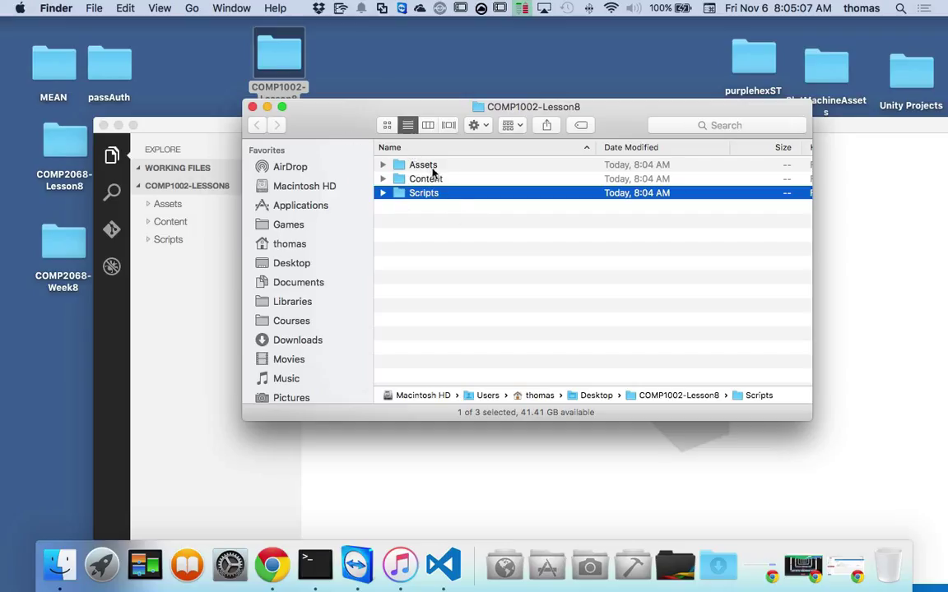
# Step: Open the Assets folder and create a subfolder named images in it
pyautogui.doubleClick(428, 166)
pyautogui.rightClick(412, 187)
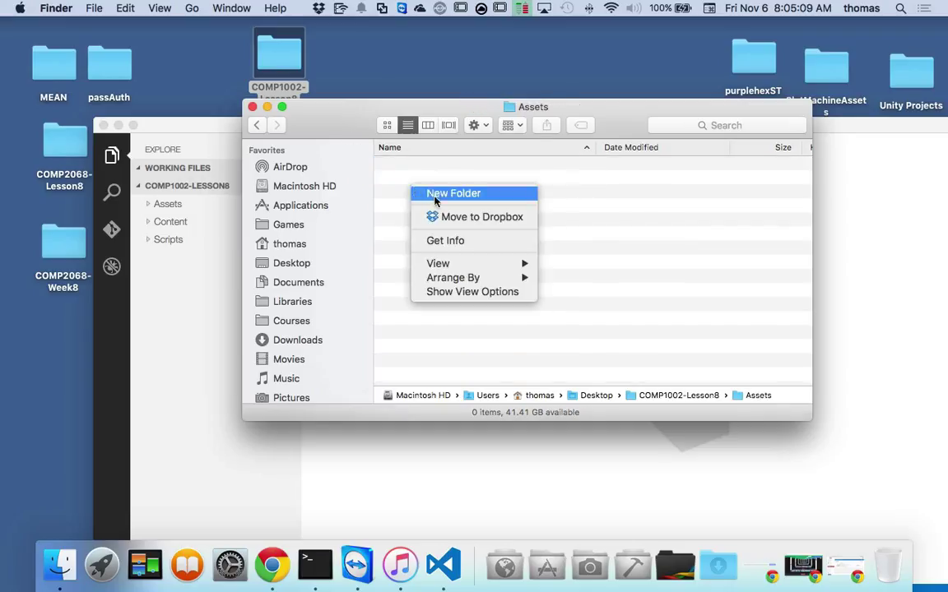
pyautogui.click(436, 195)
pyautogui.write('image')
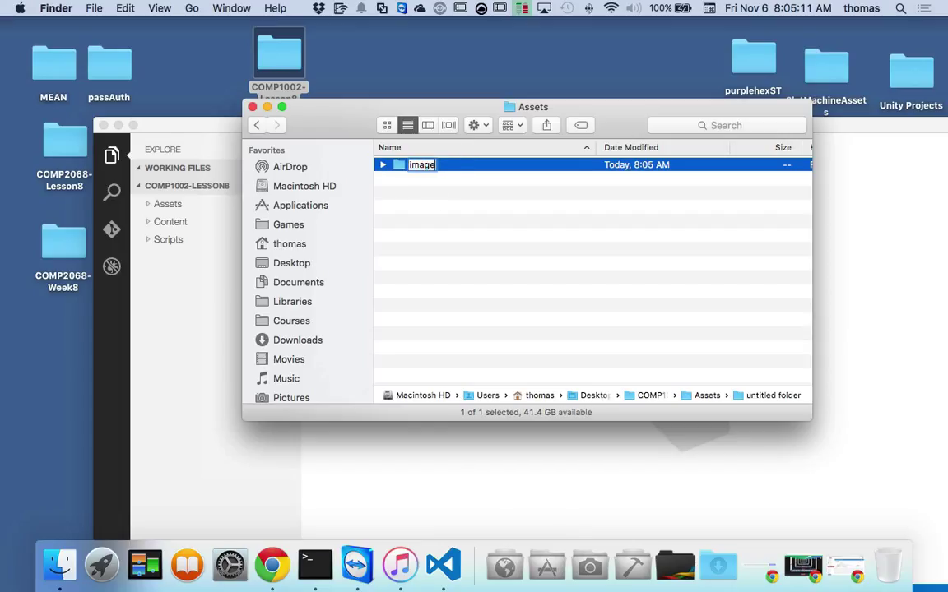
pyautogui.write('s')
pyautogui.press('Return')
# Step: Create two more subfolders named audio and fonts inside the Assets folder
pyautogui.rightClick(421, 197)
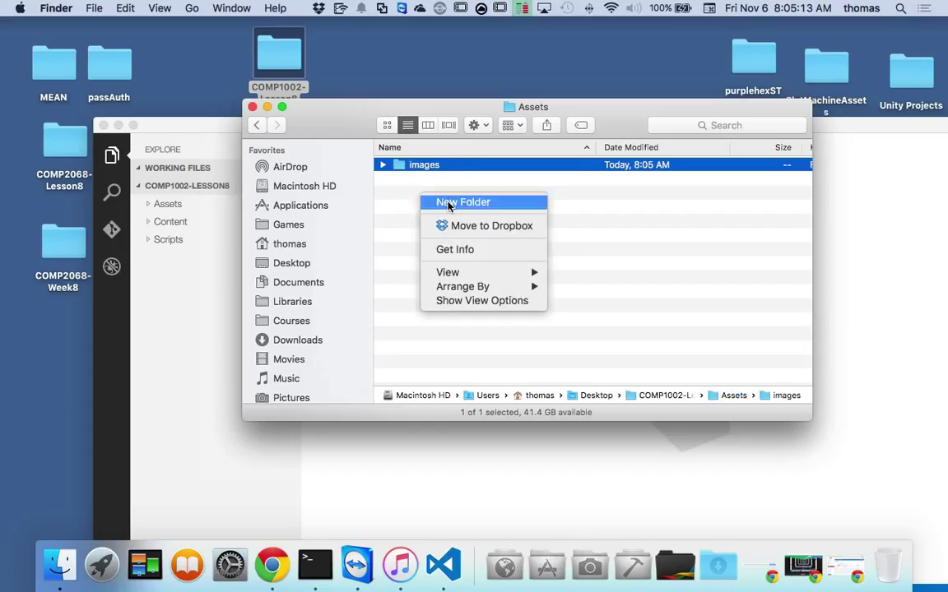
pyautogui.click(445, 202)
pyautogui.write('audio')
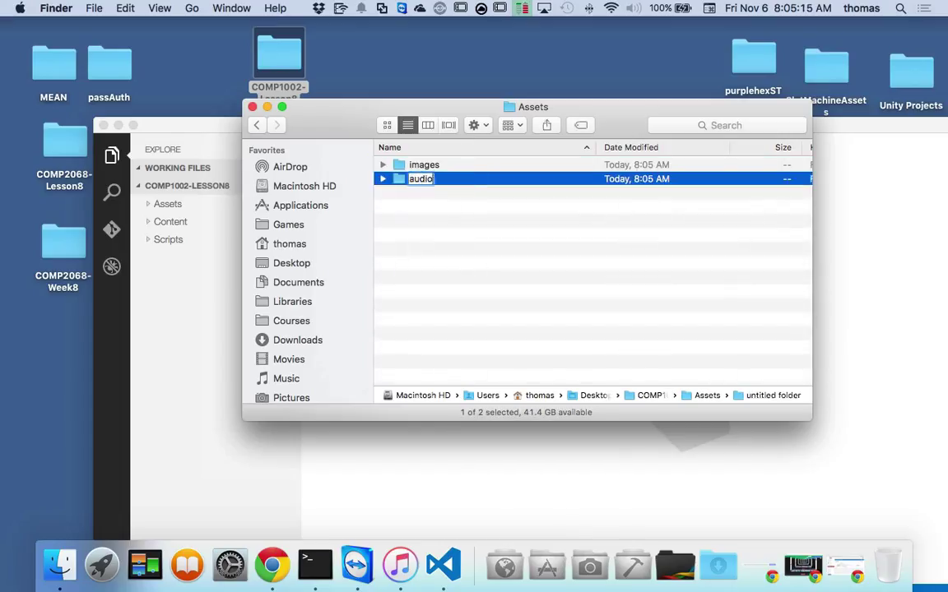
pyautogui.press('Return')
pyautogui.rightClick(418, 194)
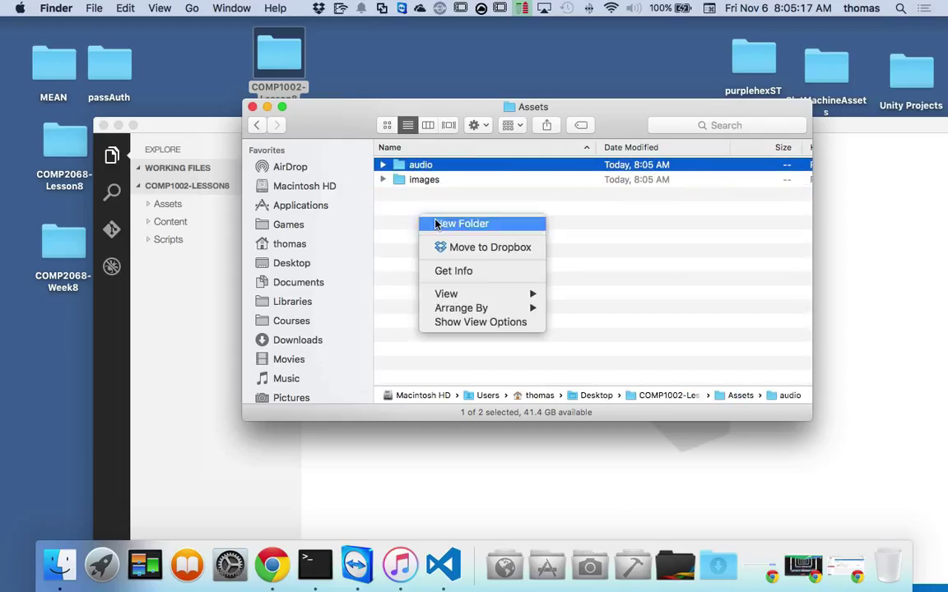
pyautogui.click(436, 202)
pyautogui.write('fonts')
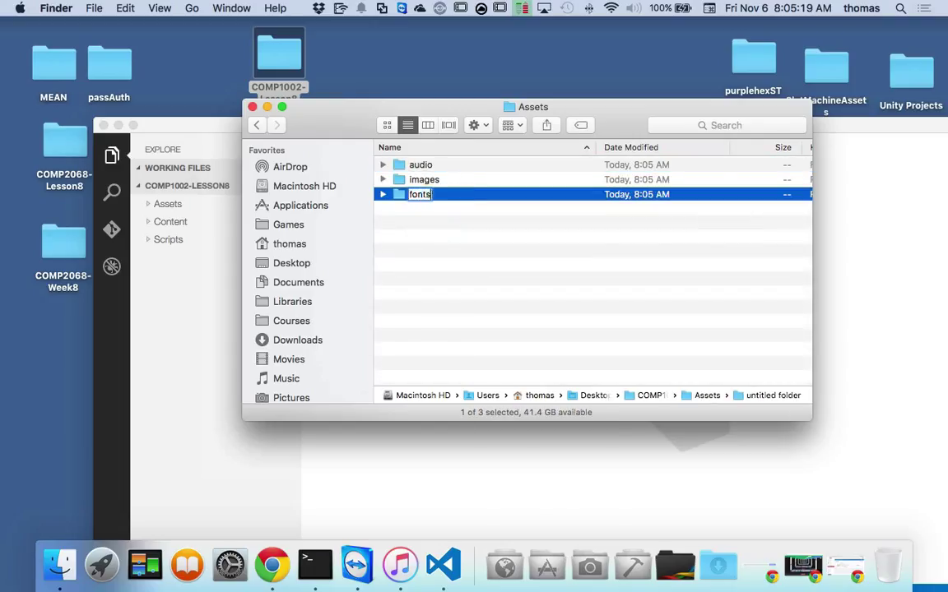
pyautogui.press('Return')
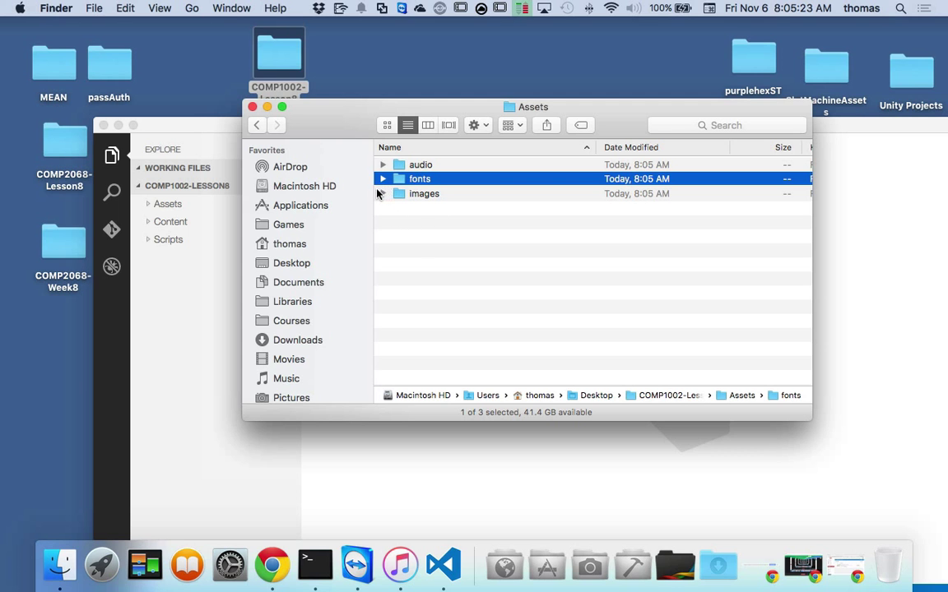
# Step: Move the Assets Finder window aside and switch back to the COMP1002-Lesson8 project in Visual Studio Code
pyautogui.moveTo(309, 109); pyautogui.dragTo(359, 90)
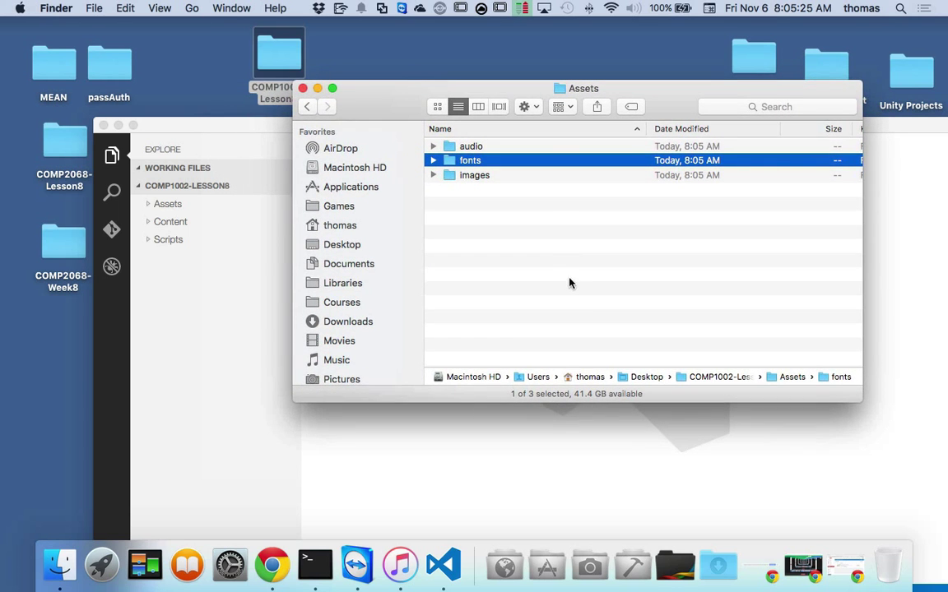
pyautogui.click(197, 328)
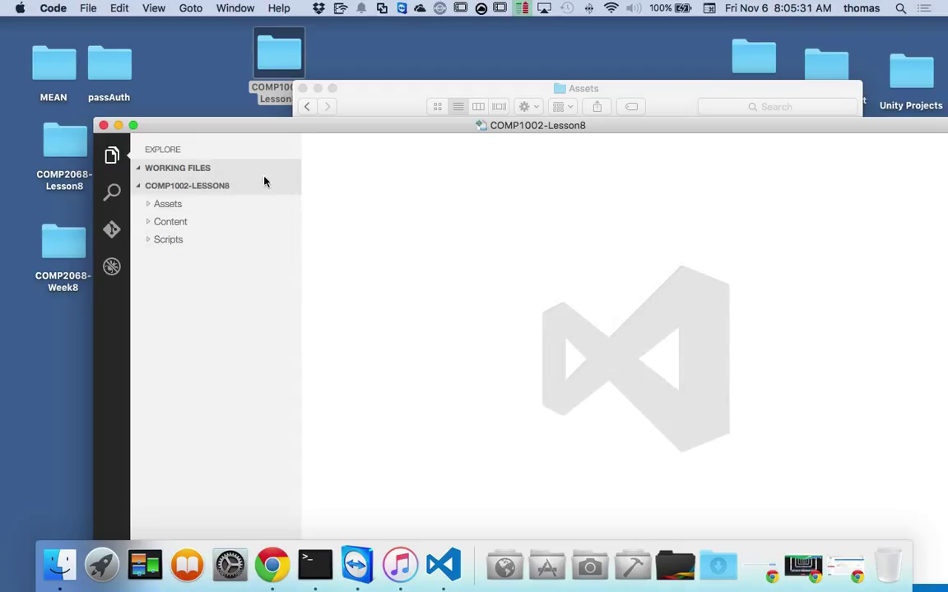
# Step: Move the project window higher, expand the Assets folder to check its subfolders, and collapse the folder tree again
pyautogui.moveTo(256, 128); pyautogui.dragTo(255, 66)
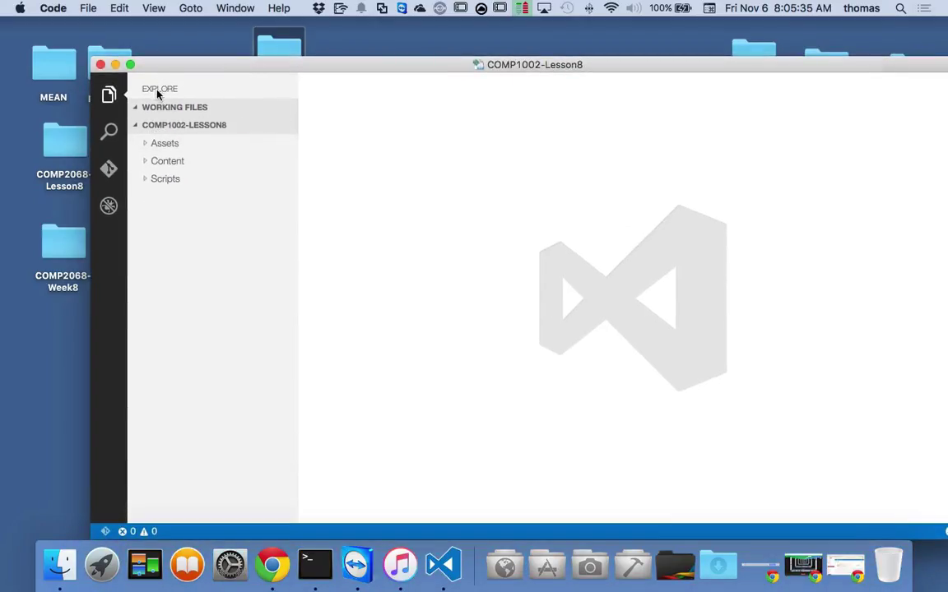
pyautogui.moveTo(158, 128)
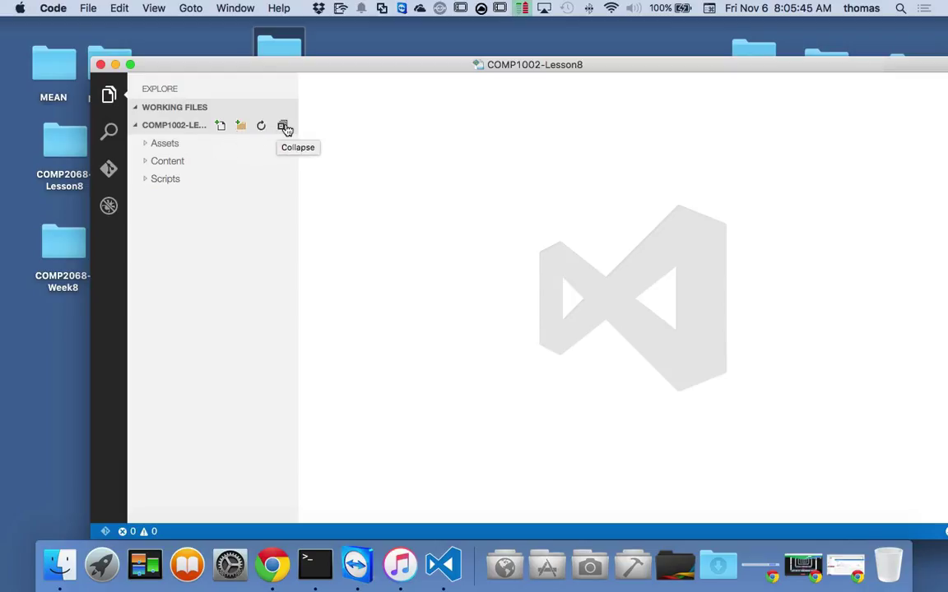
pyautogui.click(145, 145)
pyautogui.click(158, 165)
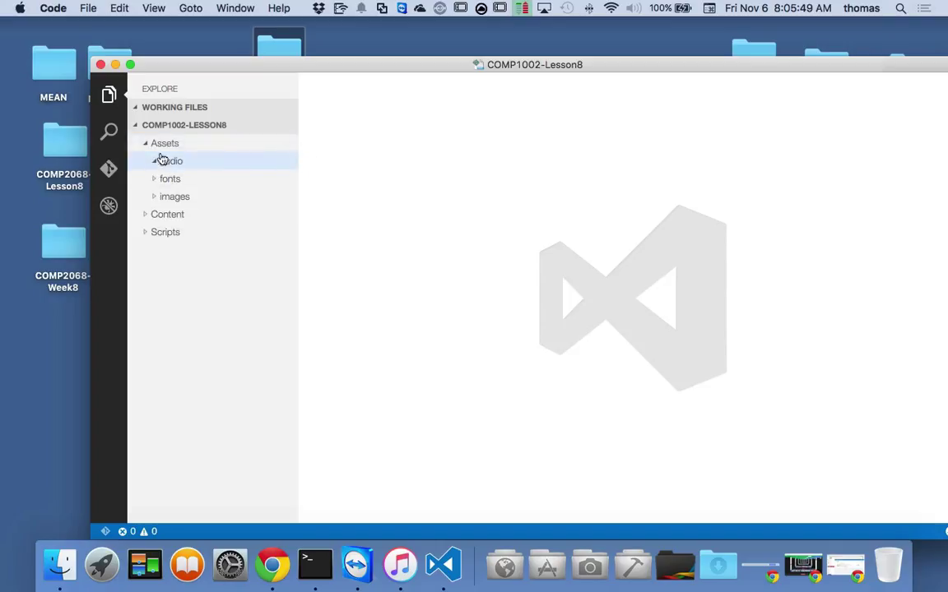
pyautogui.click(282, 128)
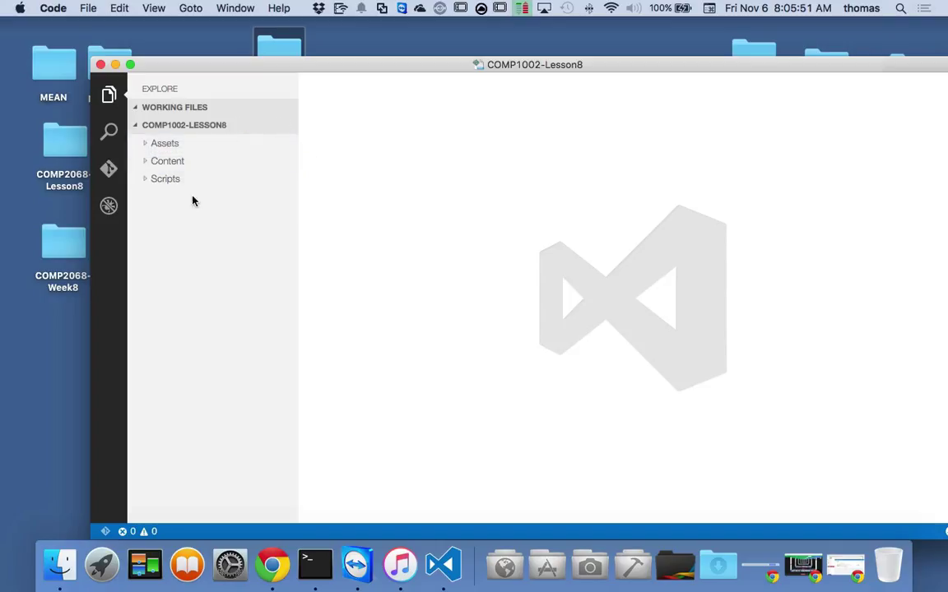
# Step: Look through the Search, Git and Debug views, and return to the project's file explorer
pyautogui.click(110, 133)
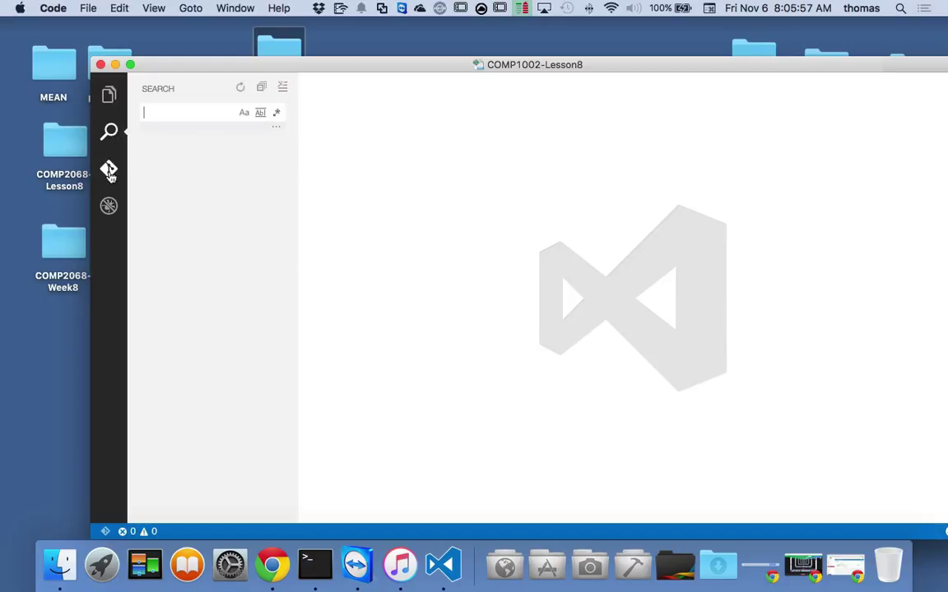
pyautogui.click(109, 169)
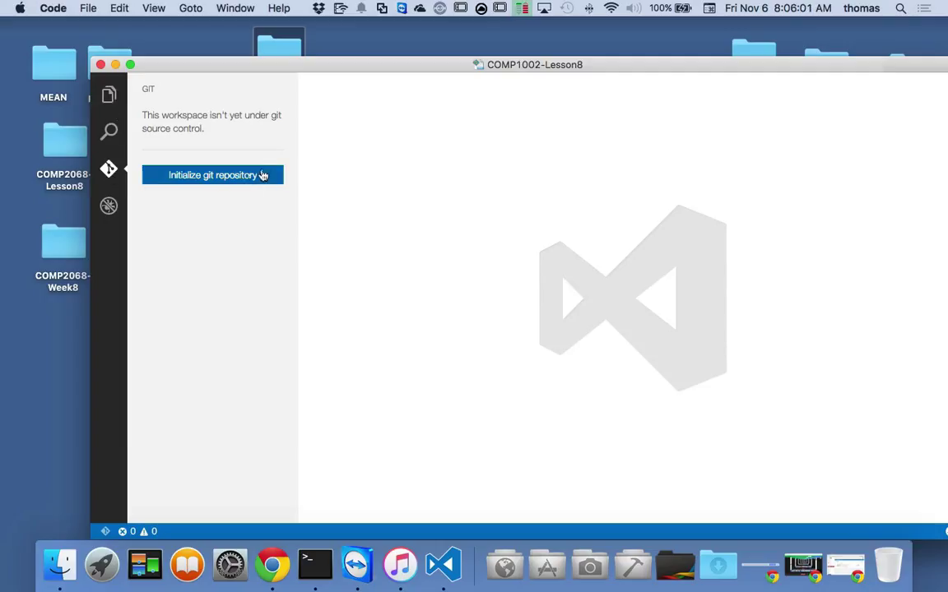
pyautogui.click(112, 209)
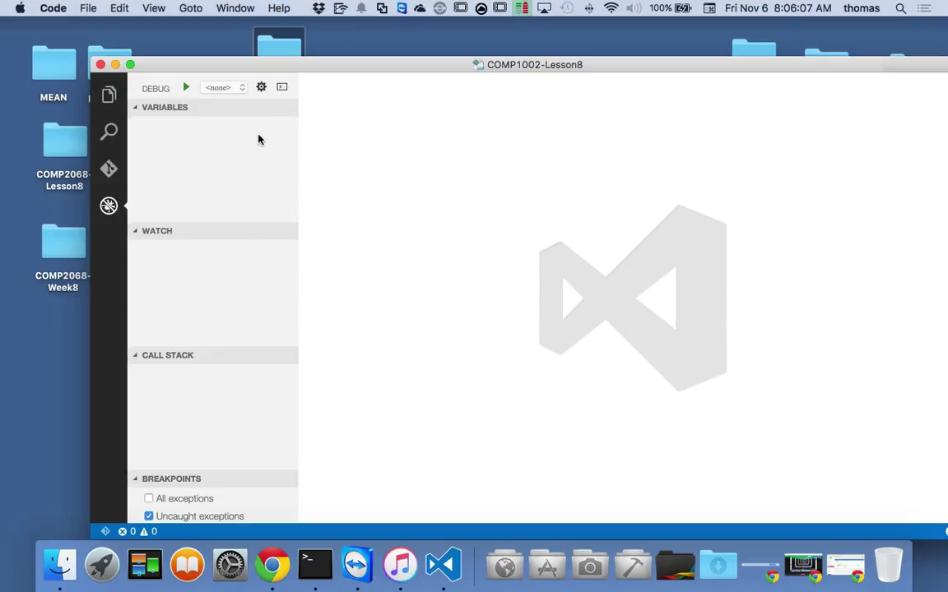
pyautogui.click(109, 97)
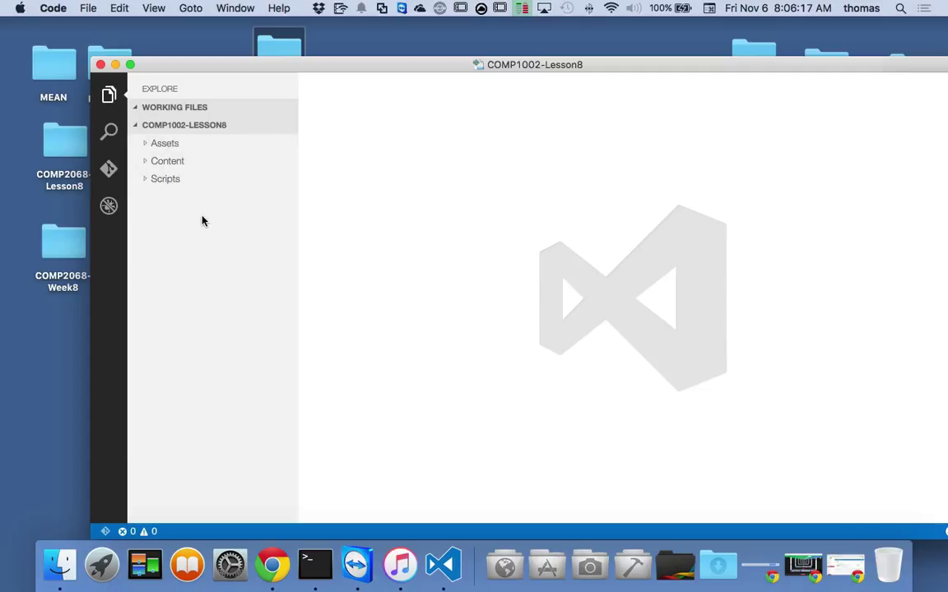
# Step: Create a new file named index.html in the root of the COMP1002-Lesson8 project
pyautogui.rightClick(155, 215)
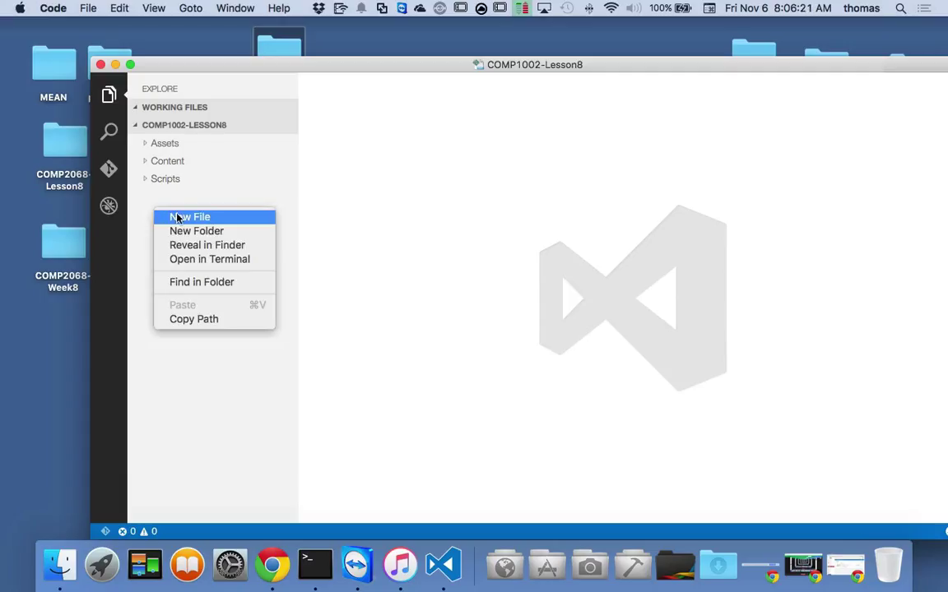
pyautogui.click(178, 217)
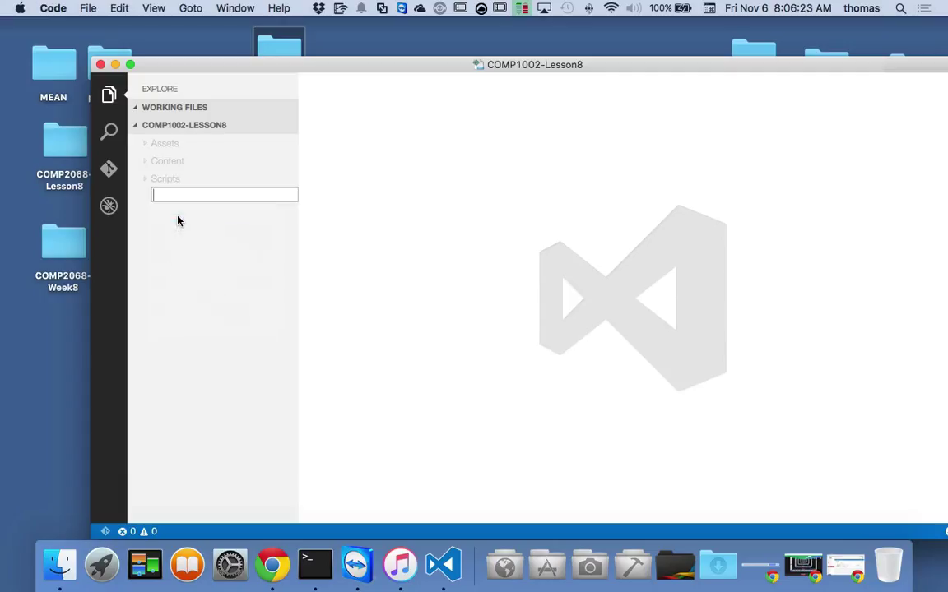
pyautogui.write('index.html')
pyautogui.press('Return')
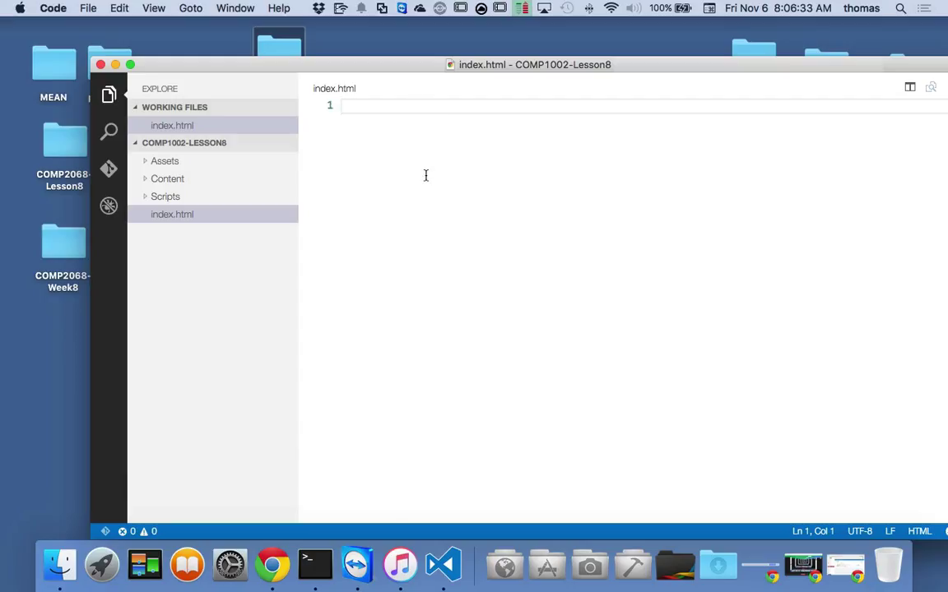
# Step: Switch to Chrome and open the Getting started page of getbootstrap.com in a new tab
pyautogui.click(272, 564)
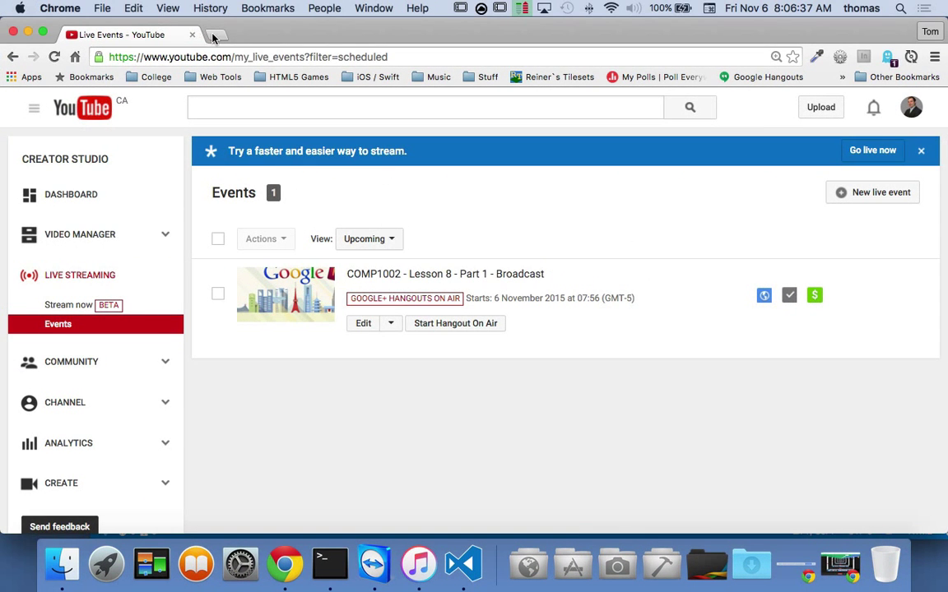
pyautogui.click(212, 37)
pyautogui.write('getbootstrap.com')
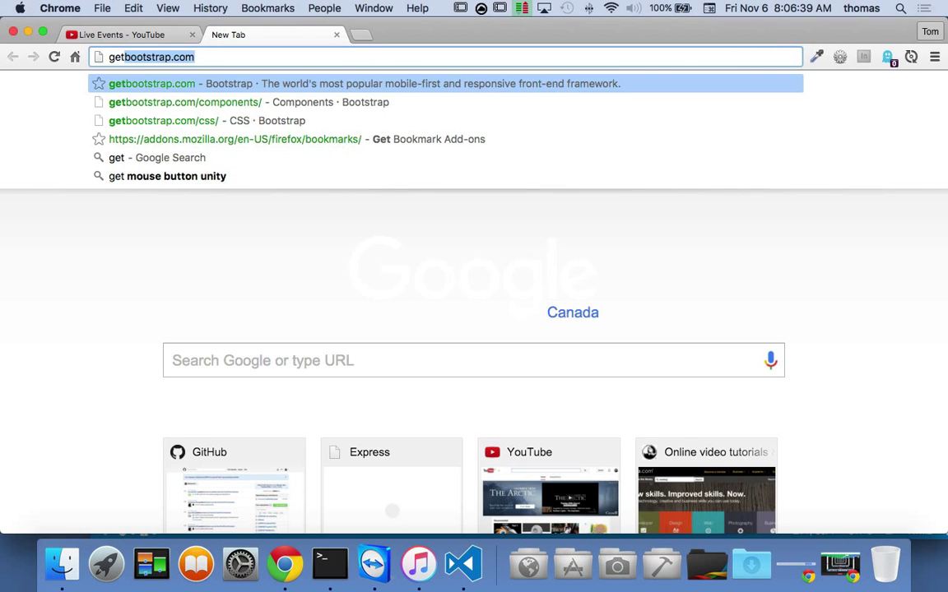
pyautogui.press('Return')
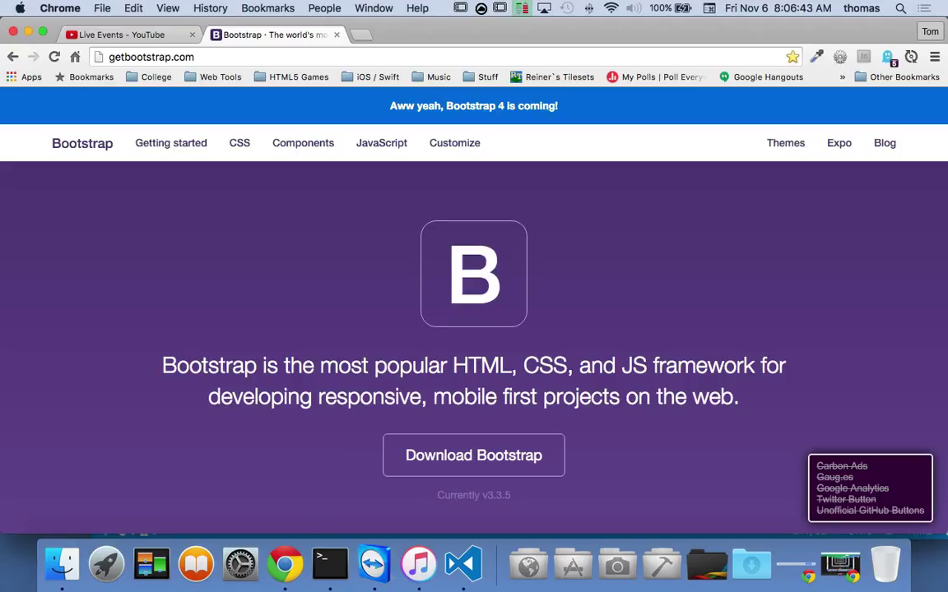
pyautogui.click(181, 151)
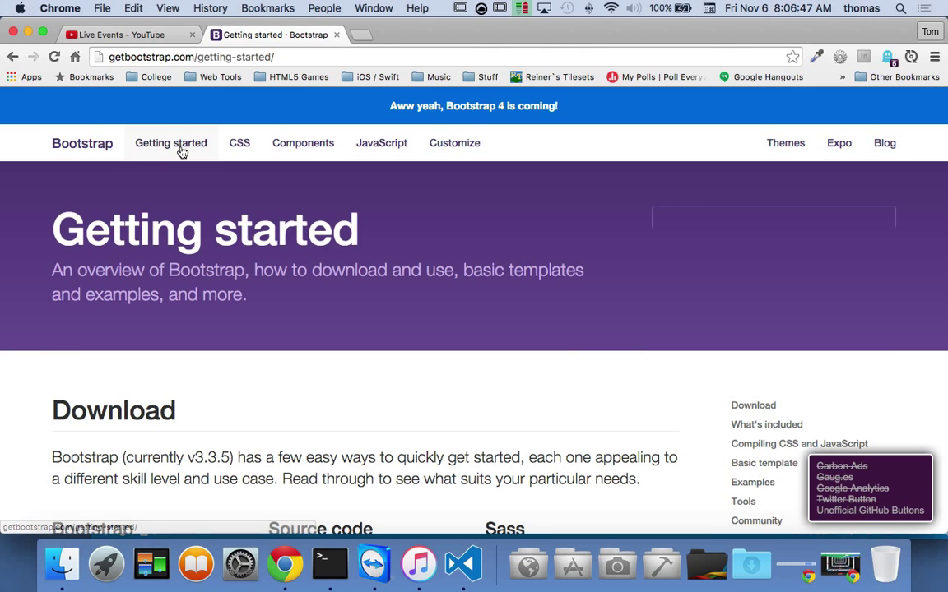
# Step: Copy the complete HTML code of the Basic template, from the DOCTYPE line to the closing html tag
pyautogui.scroll(-10, 447, 354)
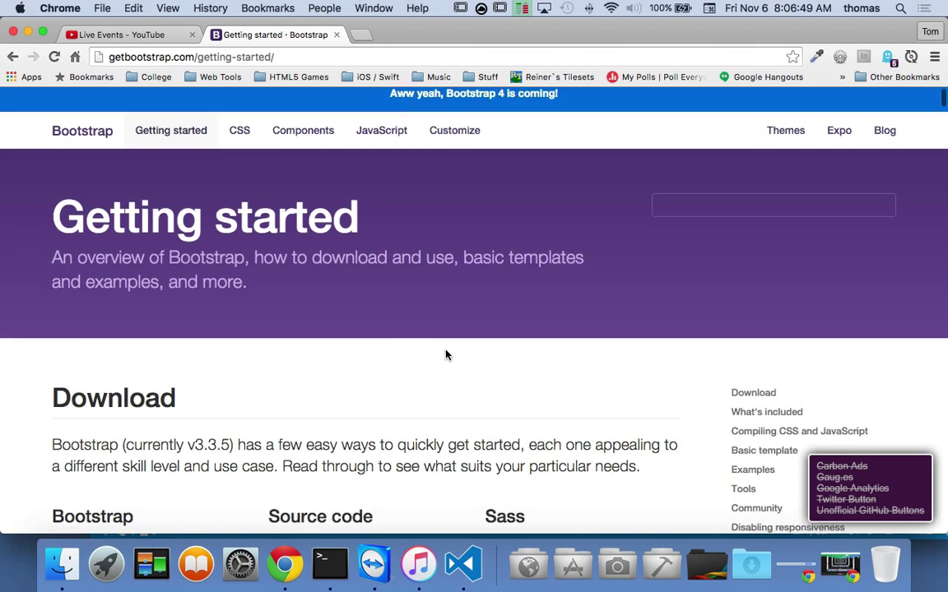
pyautogui.scroll(-20, 455, 354)
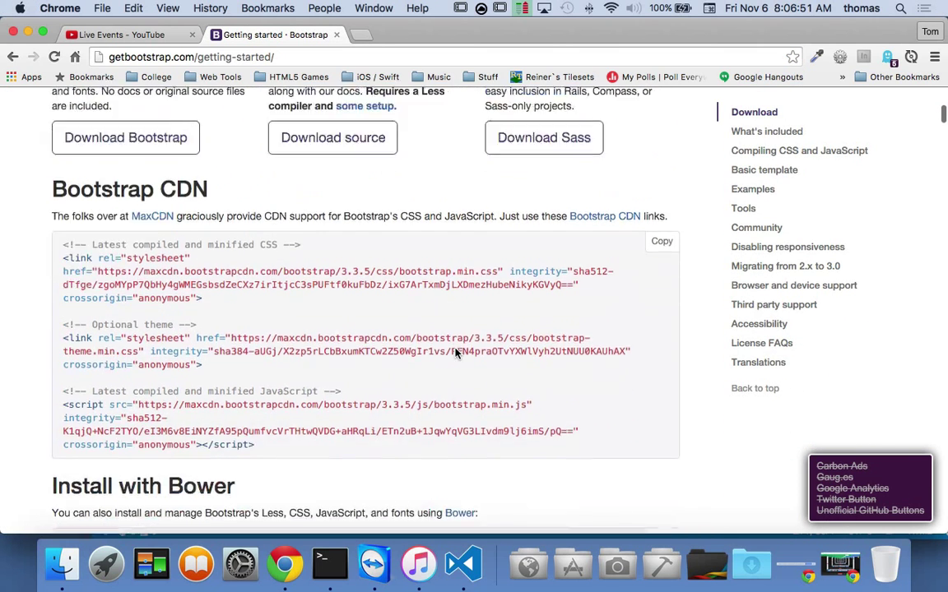
pyautogui.scroll(-20, 455, 354)
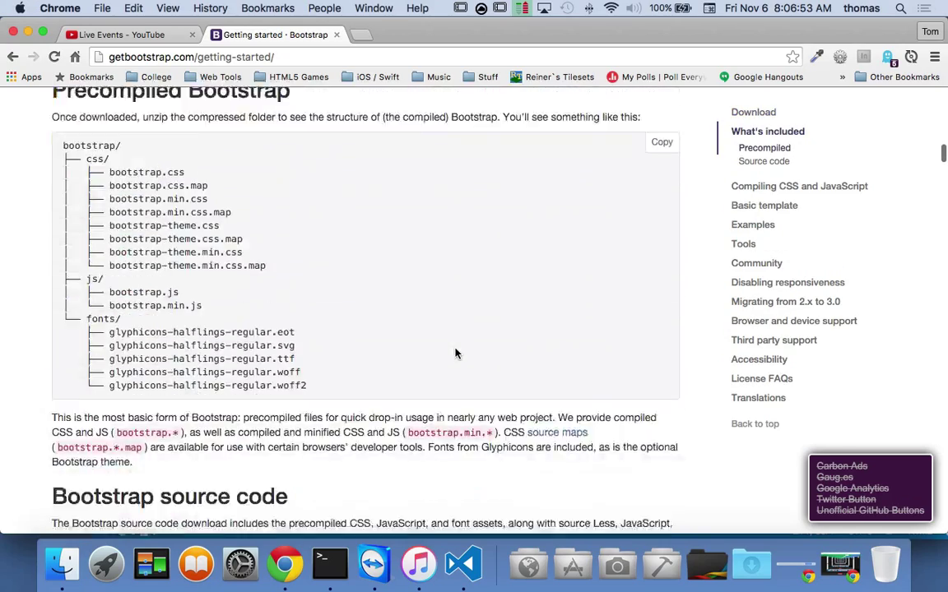
pyautogui.scroll(-15, 455, 354)
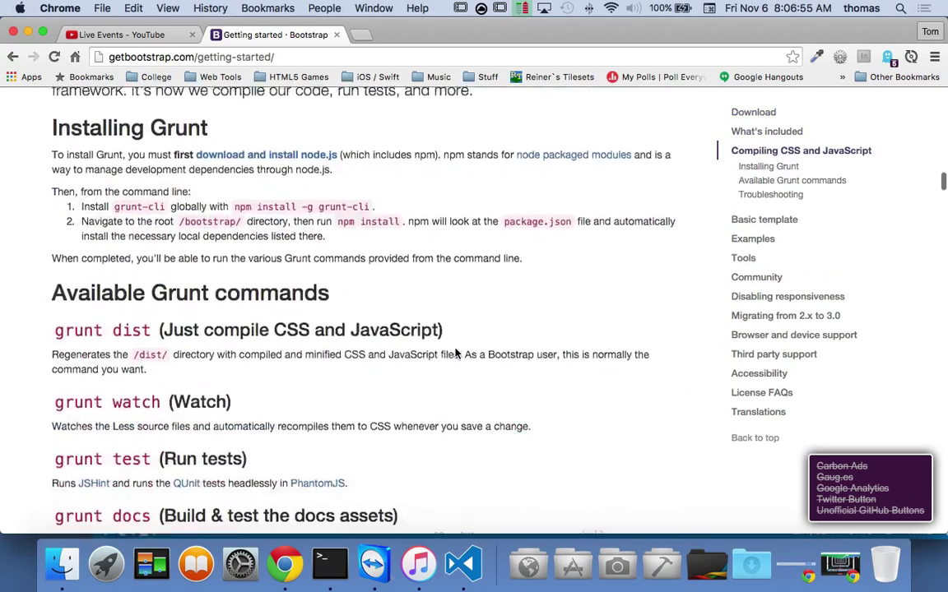
pyautogui.scroll(-10, 460, 353)
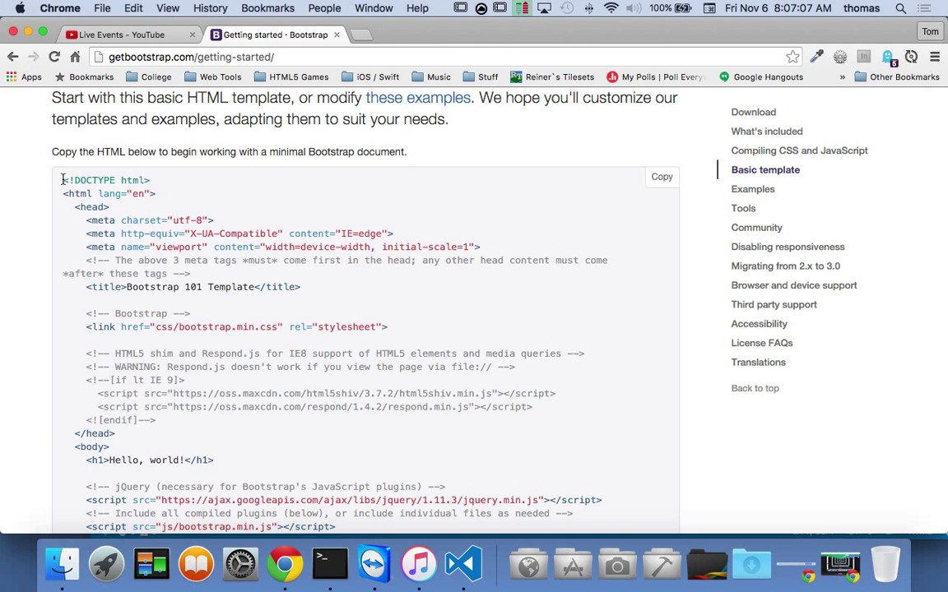
pyautogui.moveTo(62, 179); pyautogui.dragTo(173, 334)
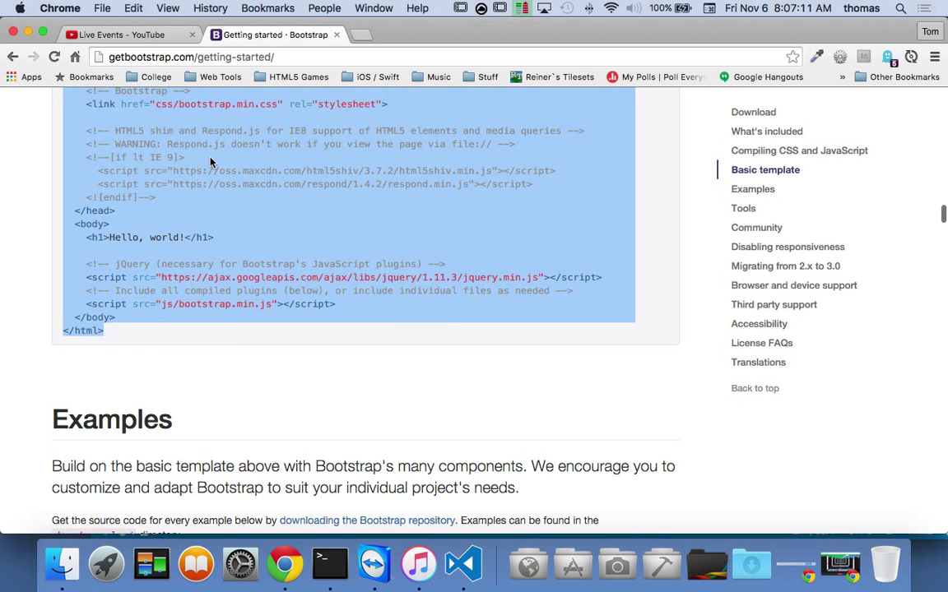
pyautogui.scroll(4, 241, 169)
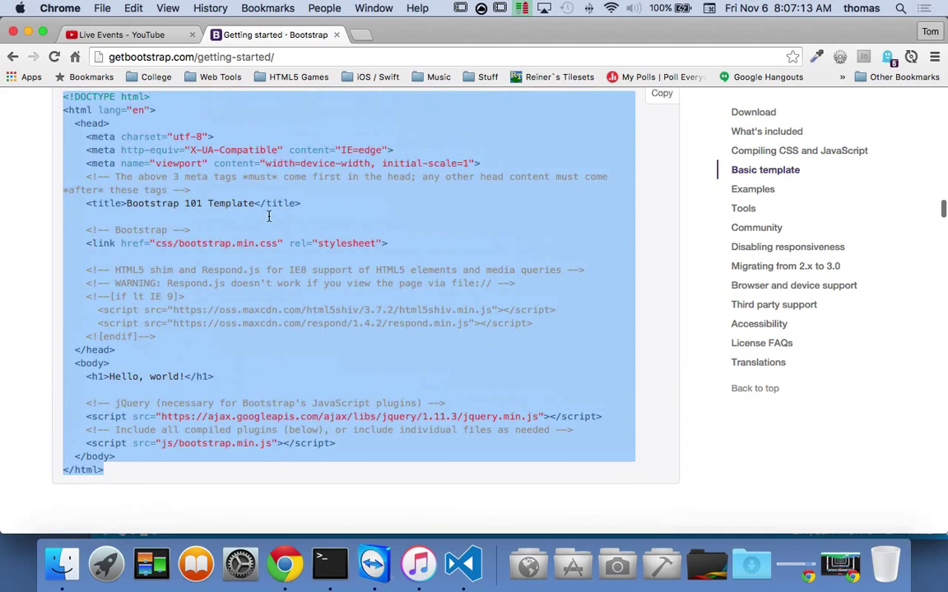
pyautogui.rightClick(287, 178)
pyautogui.click(312, 183)
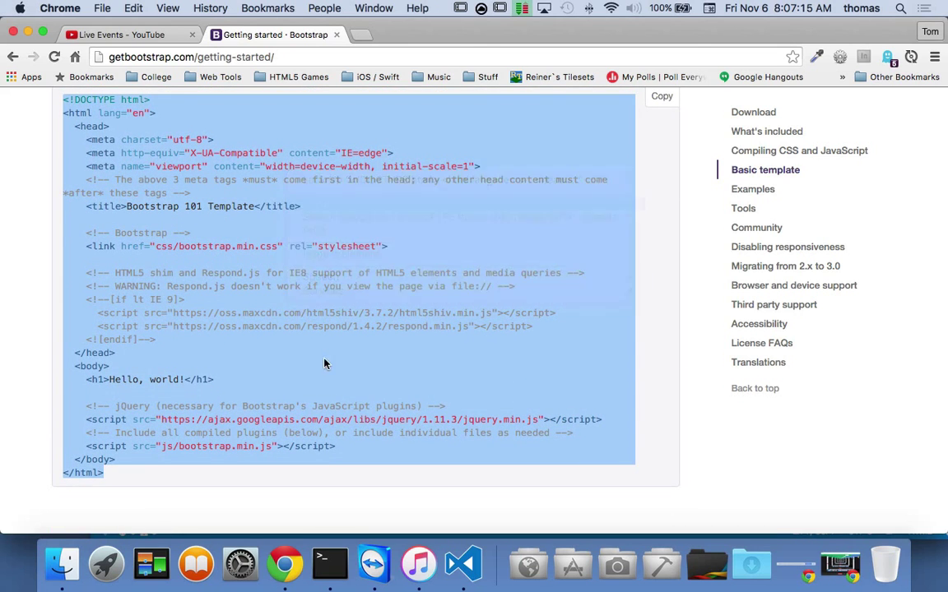
# Step: Switch back to Visual Studio Code and paste the copied Bootstrap template into the empty index.html
pyautogui.click(461, 563)
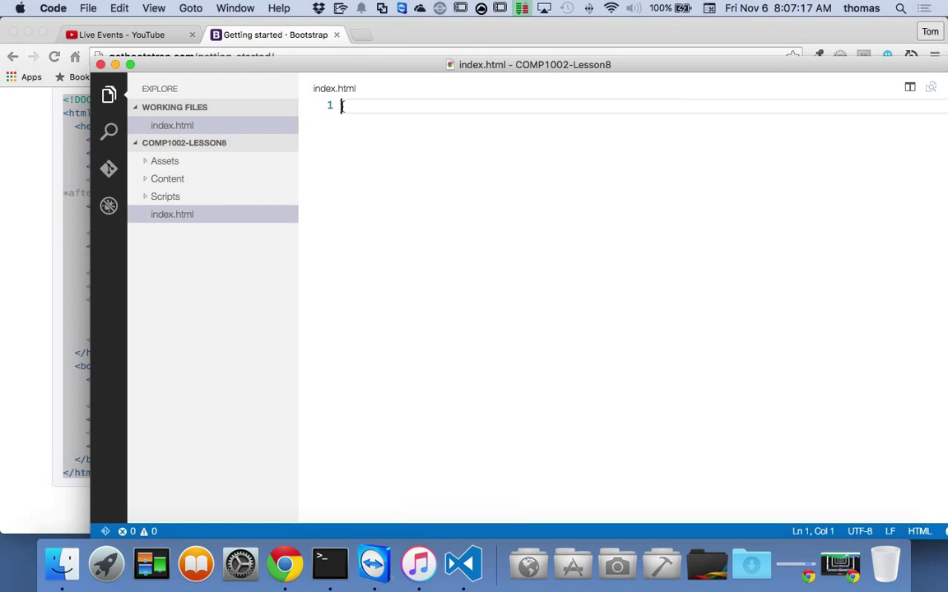
pyautogui.rightClick(341, 106)
pyautogui.click(381, 205)
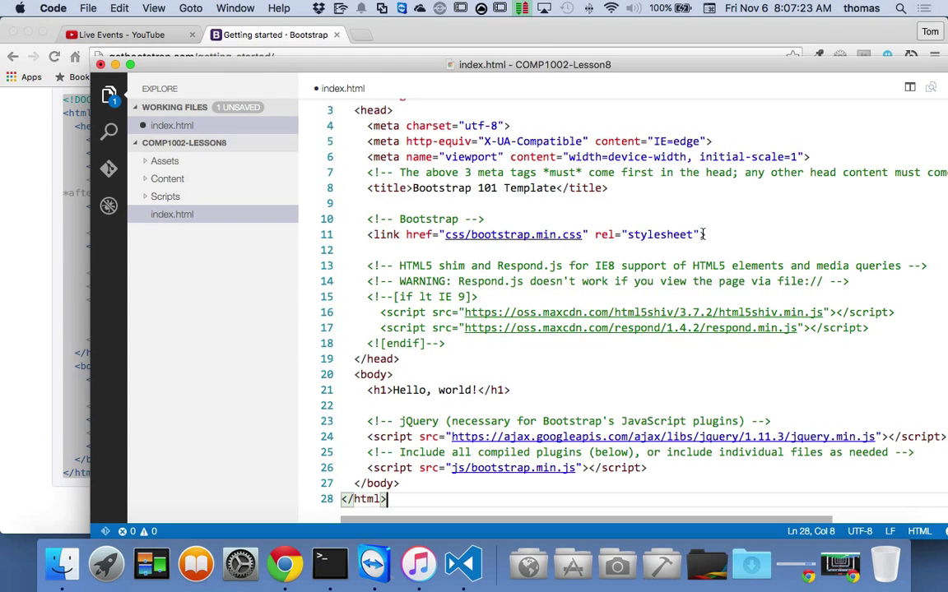
pyautogui.scroll(-2, 587, 305)
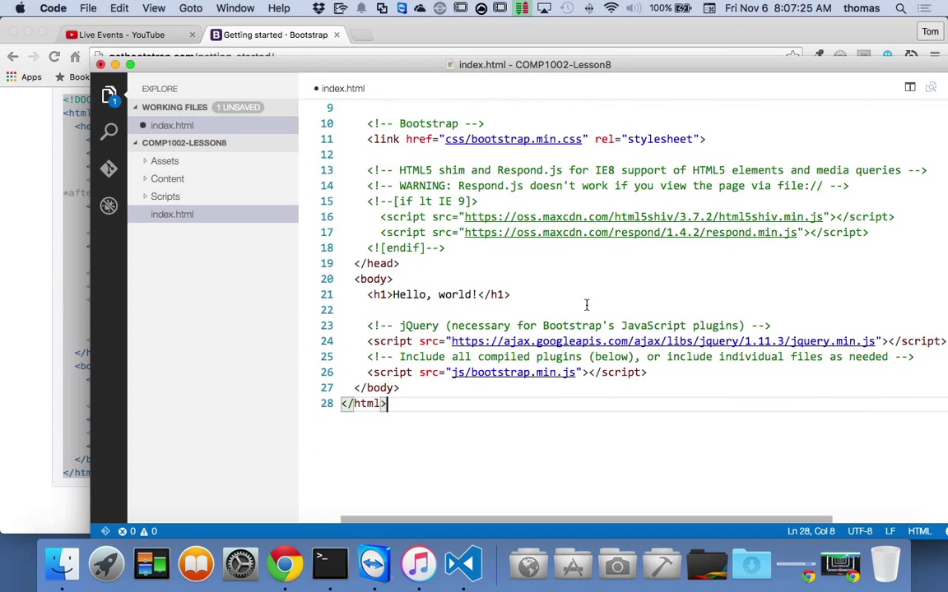